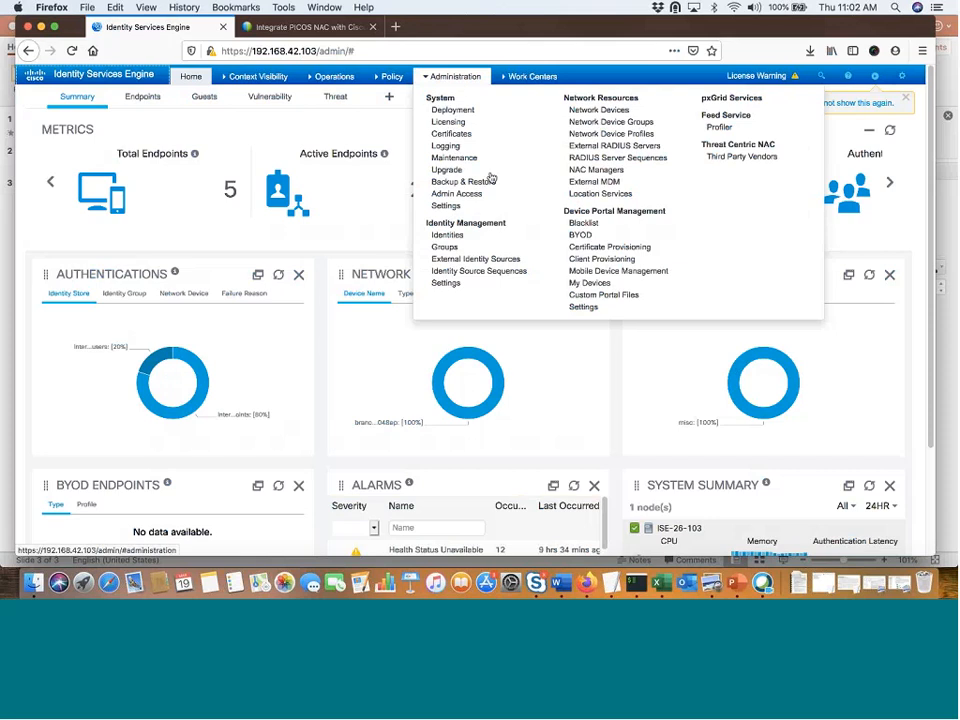
- Open the RADIUS Vendors list under Radius in the system policy element dictionaries
click(460, 78)
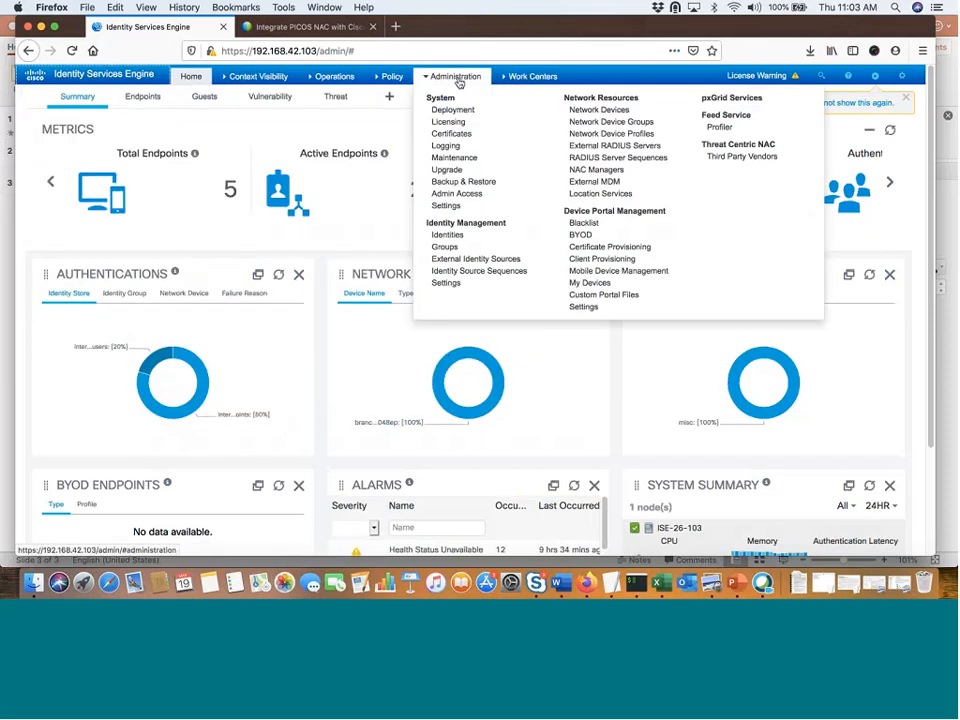
mouse_move(392, 77)
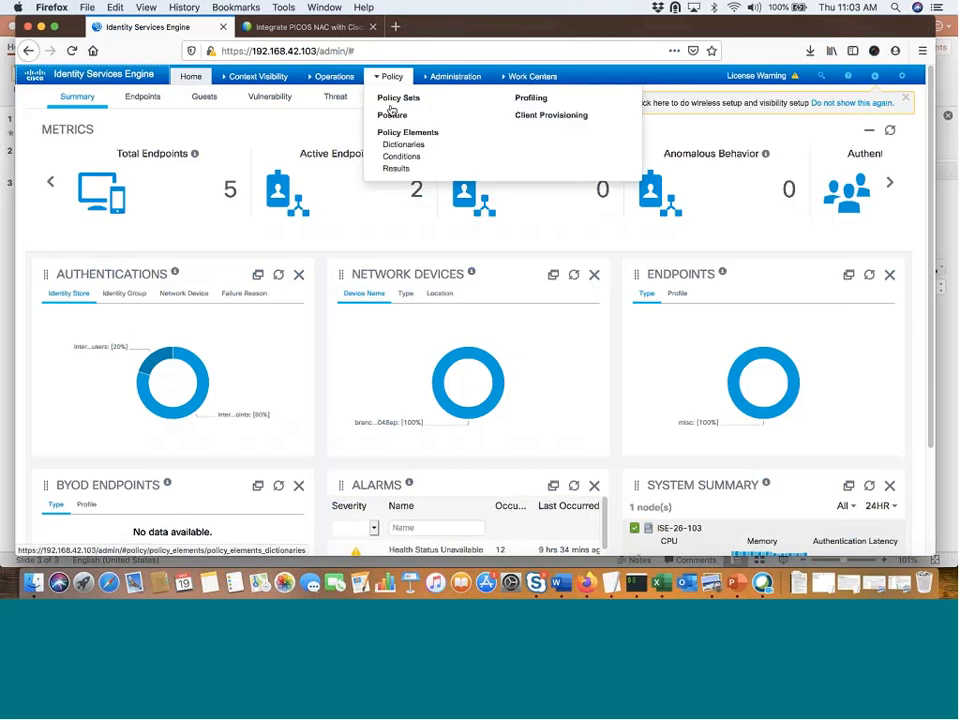
click(404, 144)
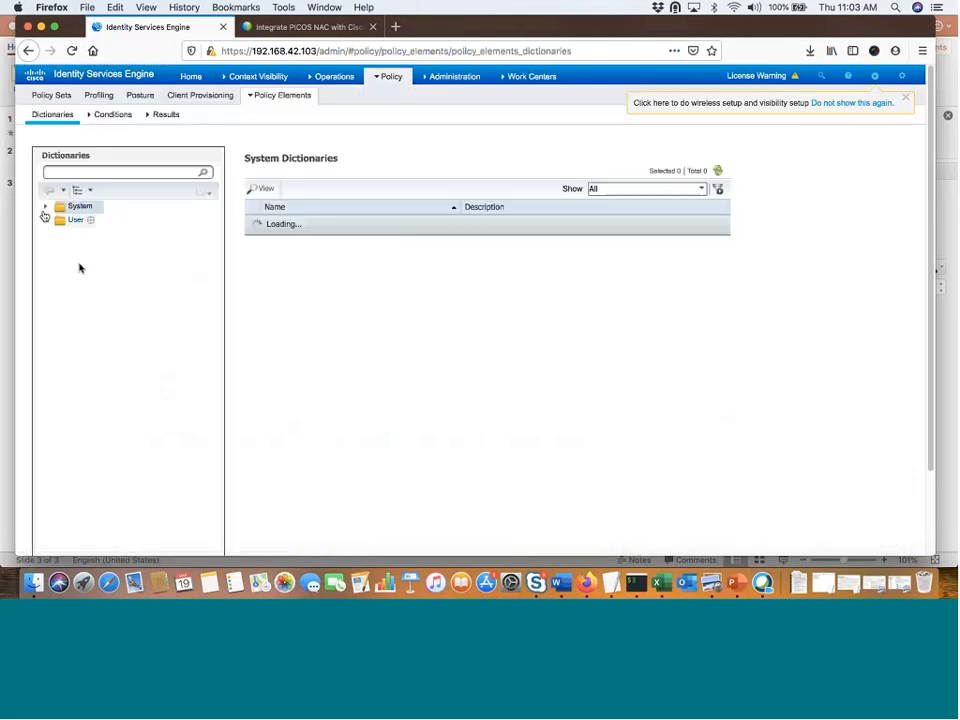
click(45, 206)
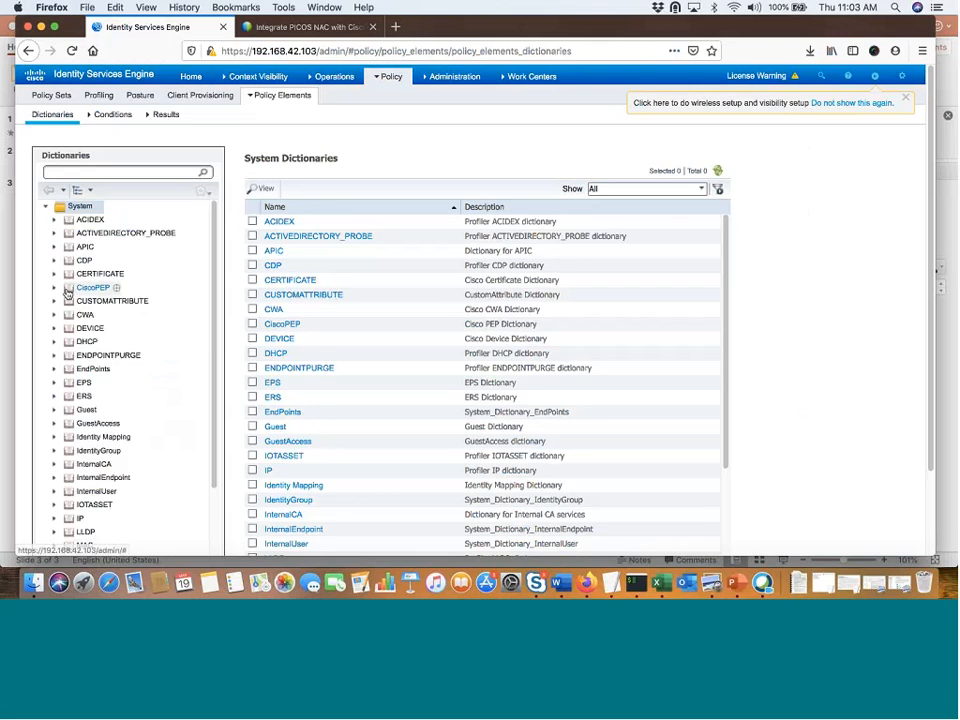
scroll(204, 421, down, 1)
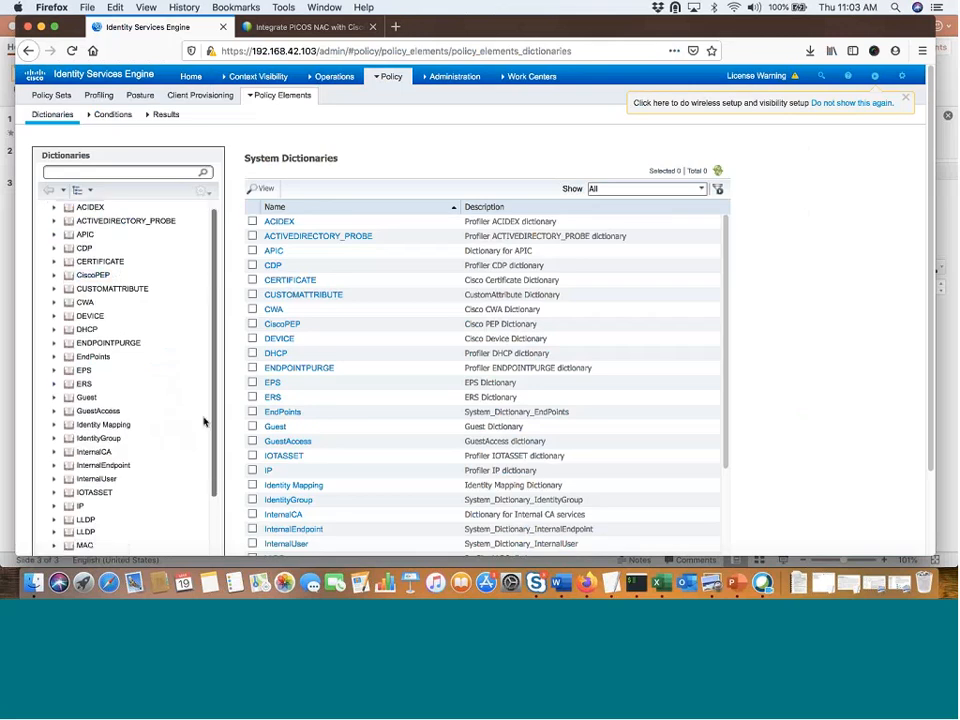
scroll(204, 421, down, 5)
click(54, 540)
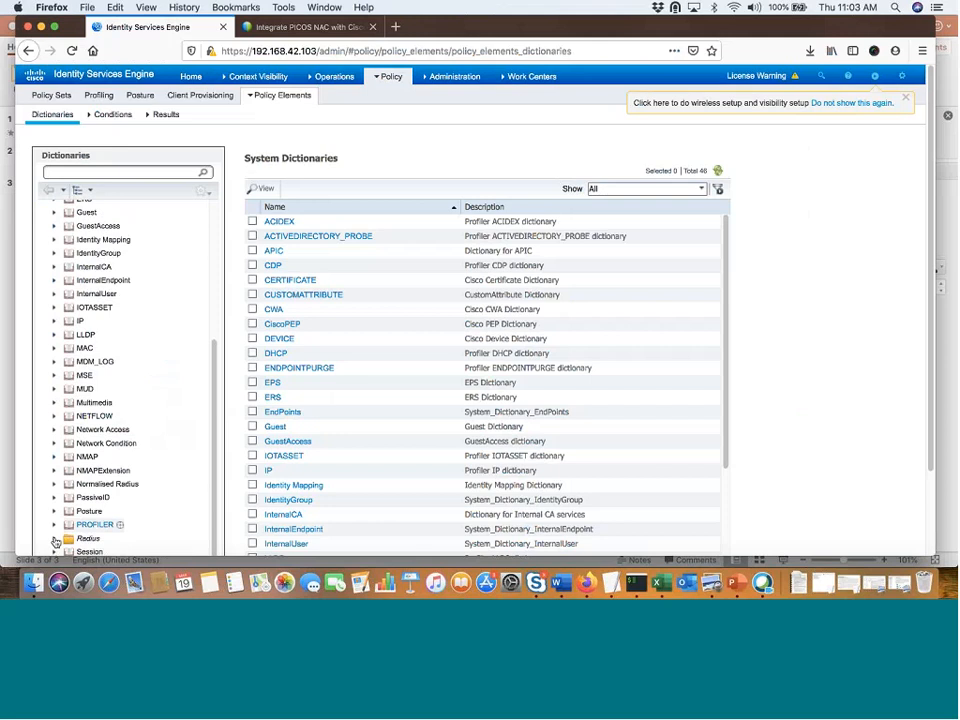
scroll(214, 375, down, 2)
click(113, 523)
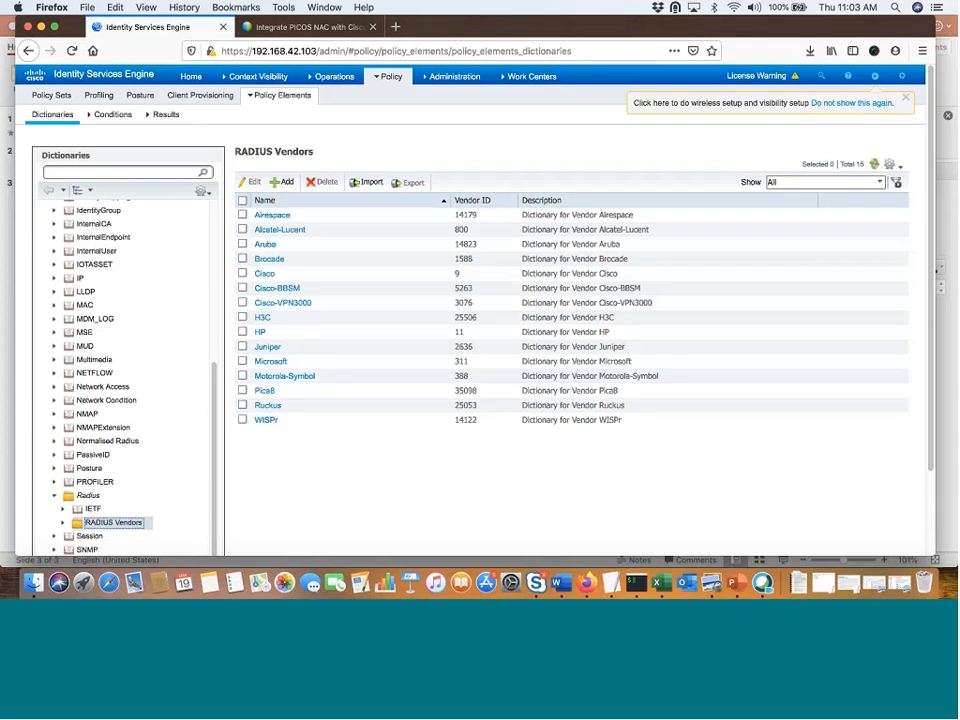
click(369, 184)
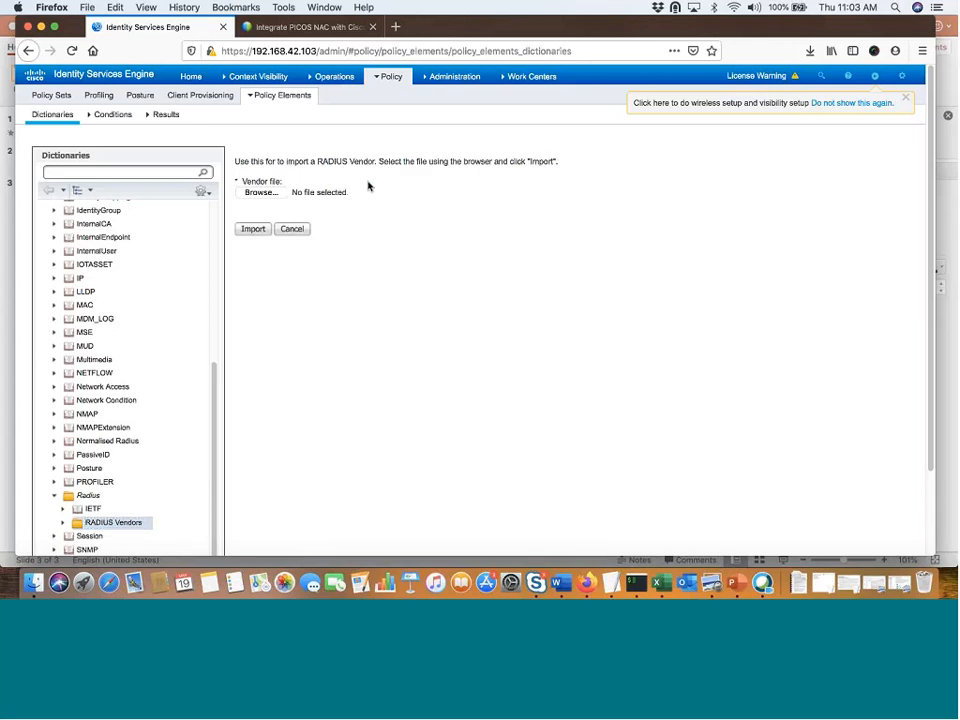
click(272, 192)
click(338, 167)
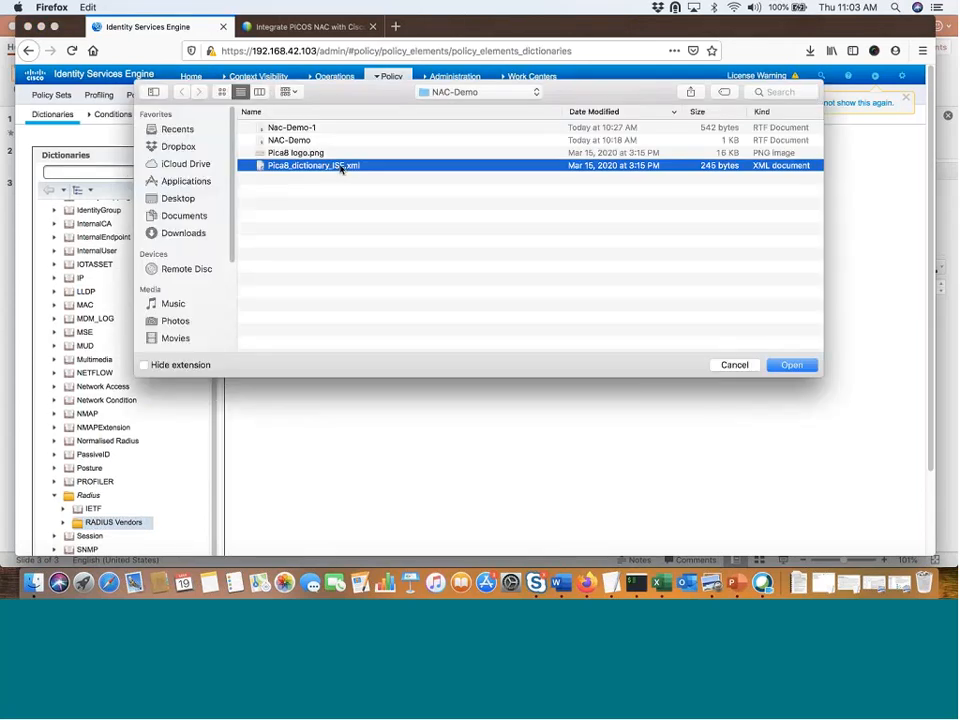
click(735, 365)
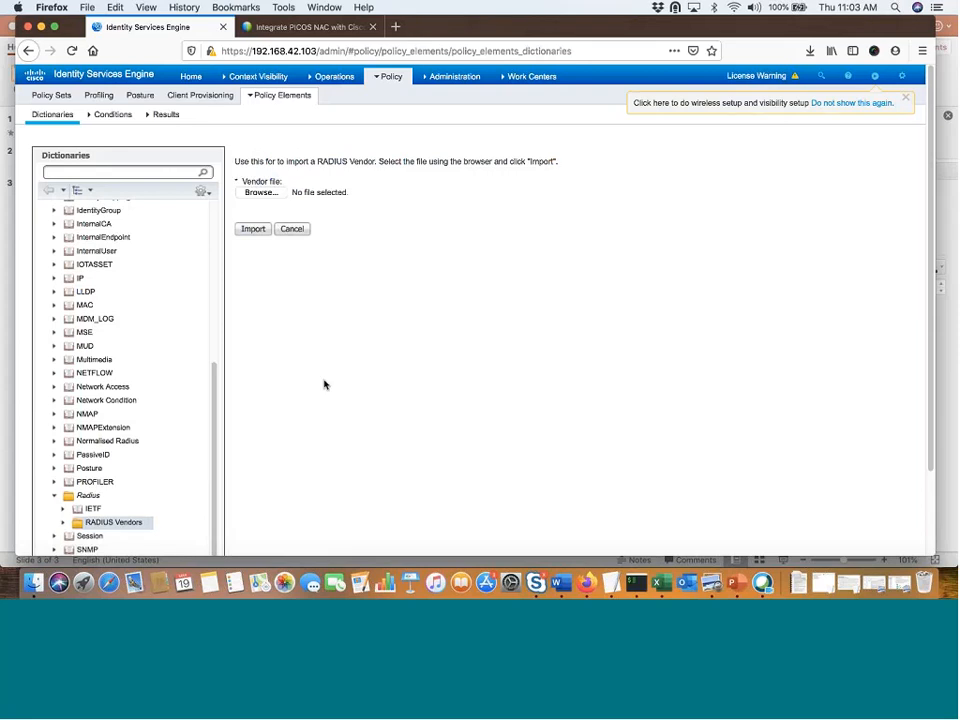
click(124, 523)
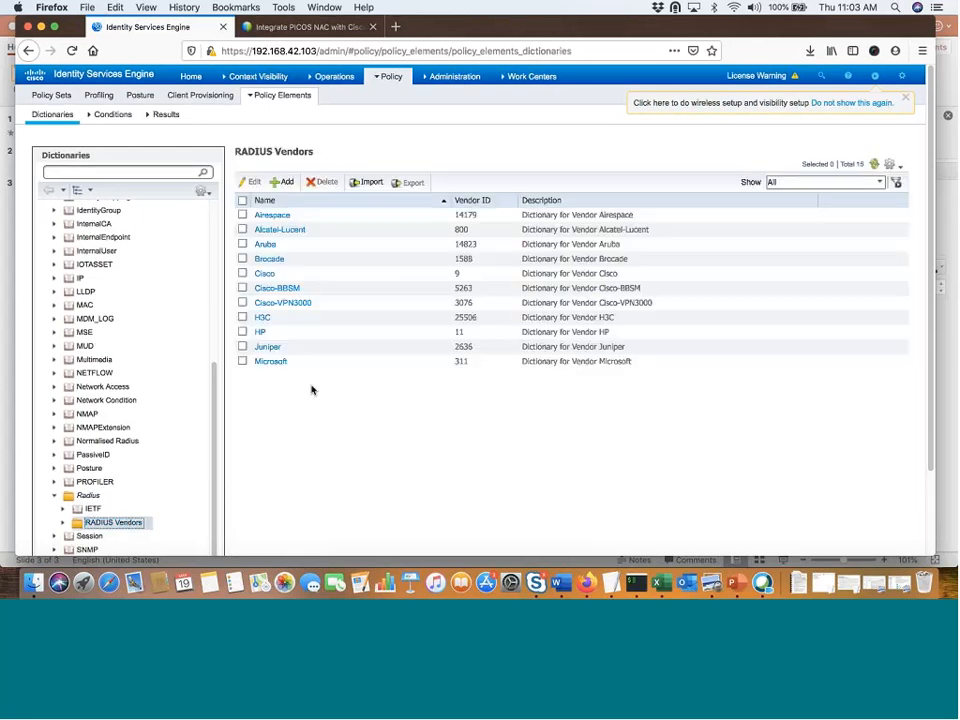
- Open the Pica8 RADIUS vendor dictionary and examine its dictionary attributes
mouse_move(301, 108)
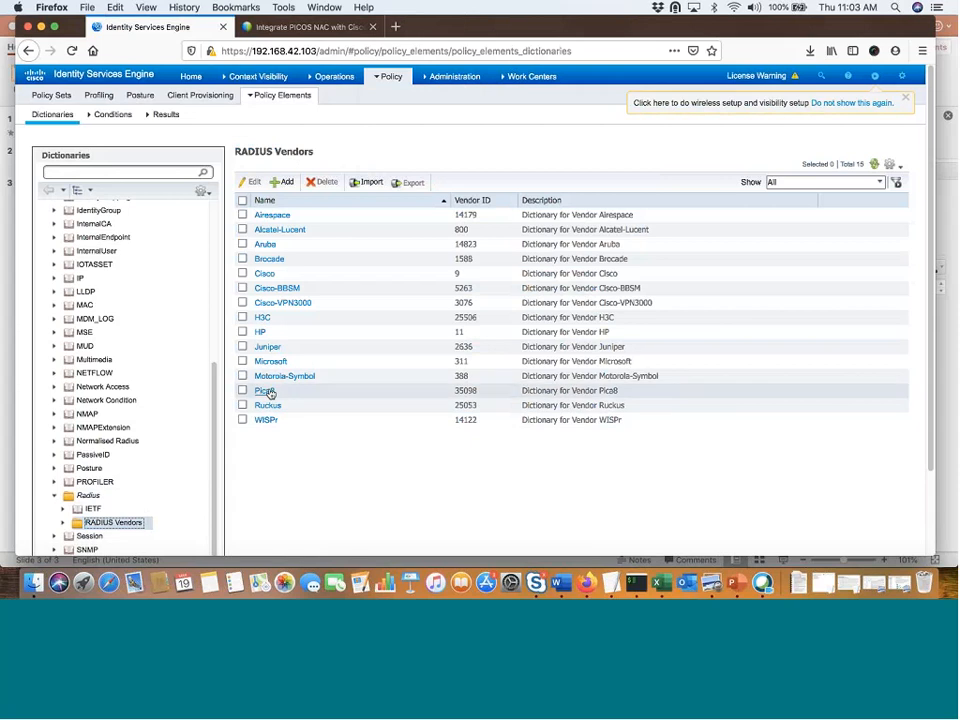
click(266, 392)
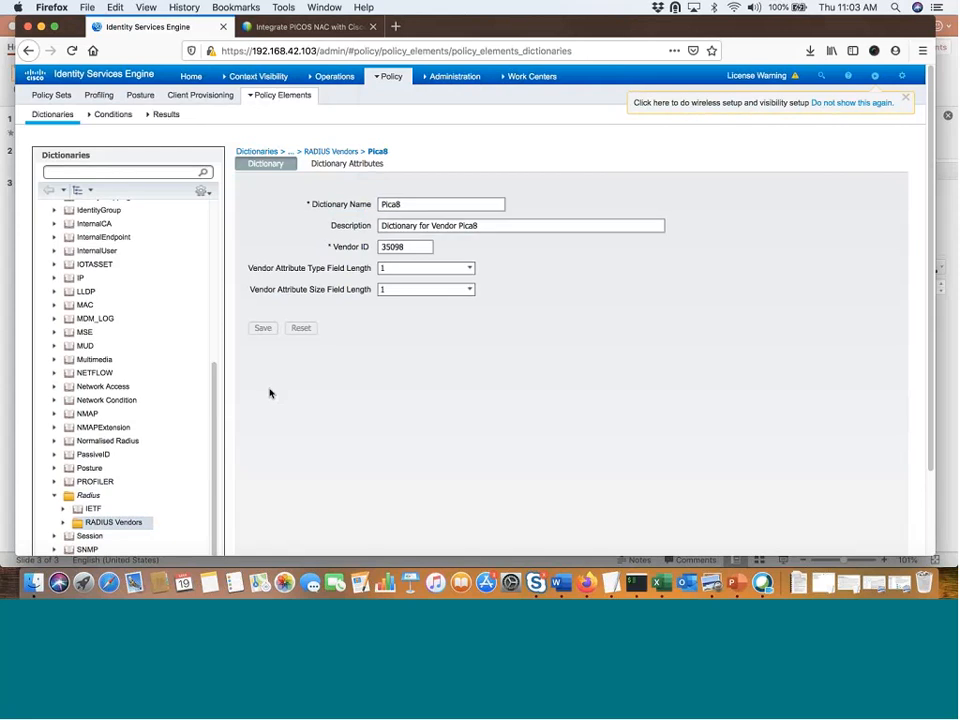
click(366, 164)
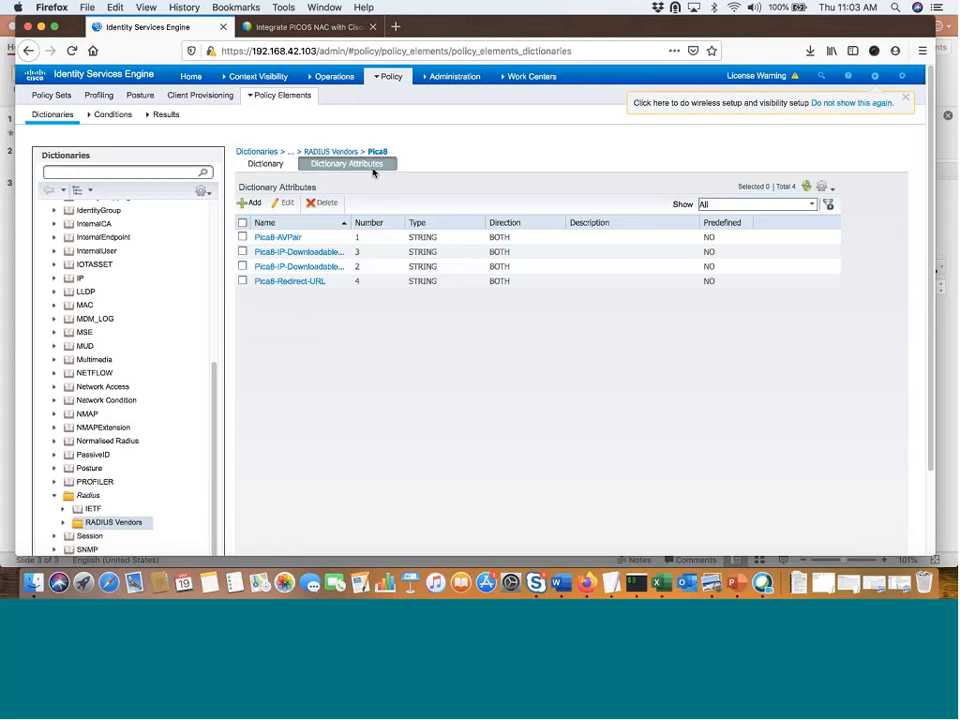
- Review the PICOS NAC integration checklist in PowerPoint and open the PICOS network device profile in ISE in Firefox
click(737, 584)
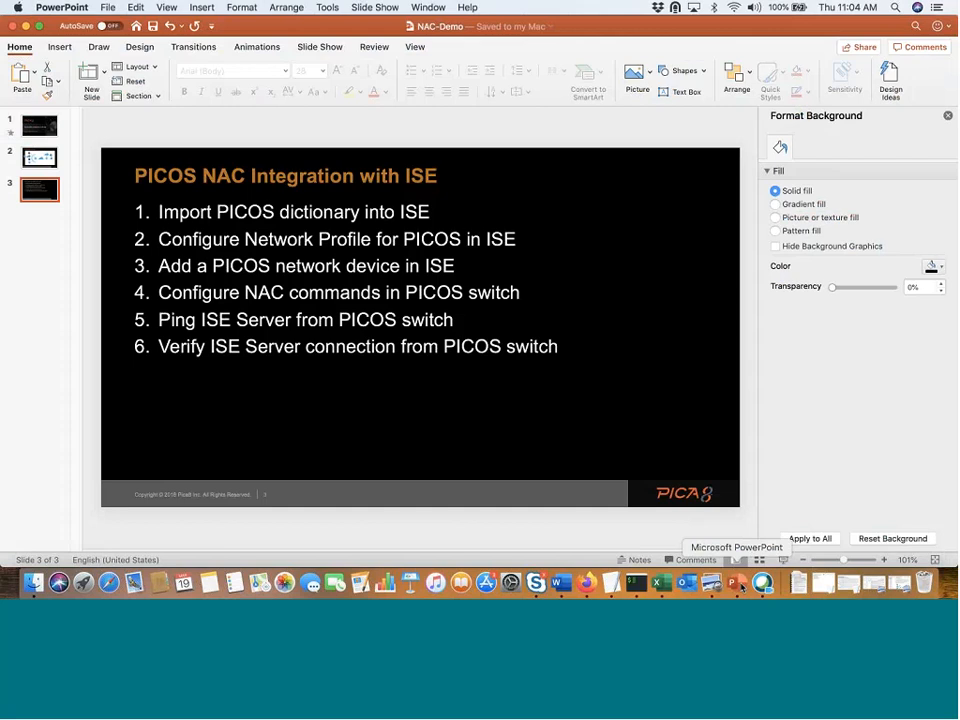
click(587, 582)
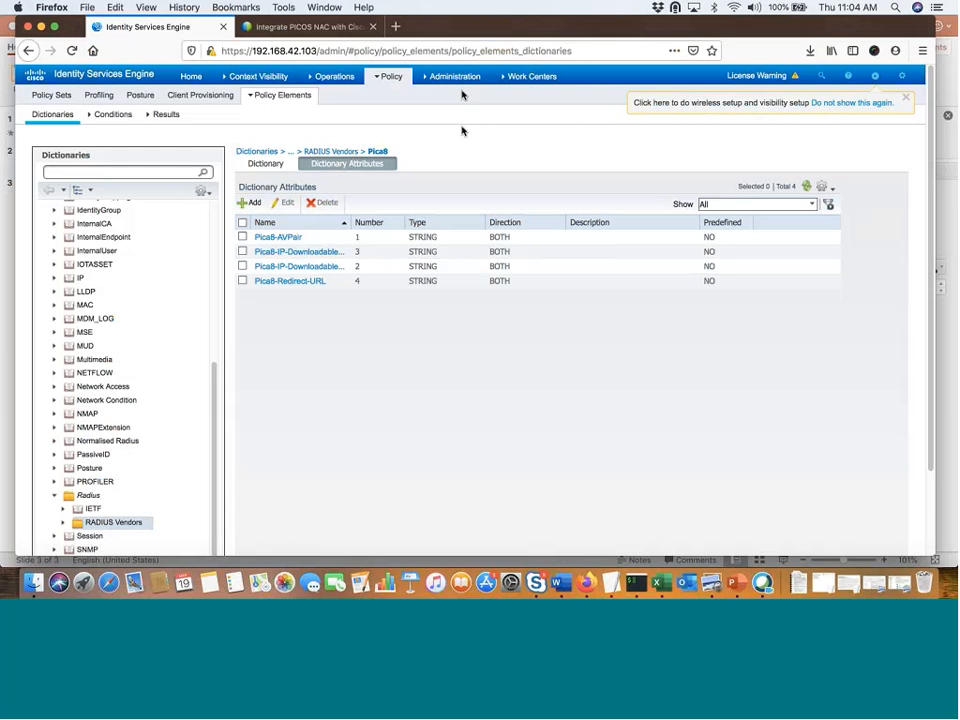
mouse_move(465, 77)
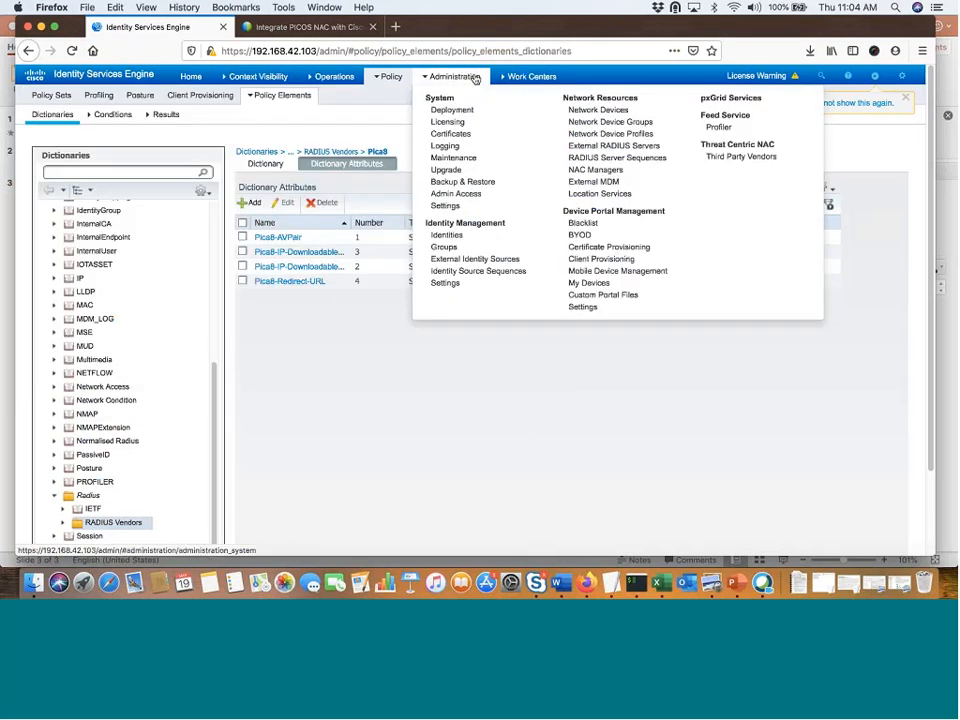
click(588, 134)
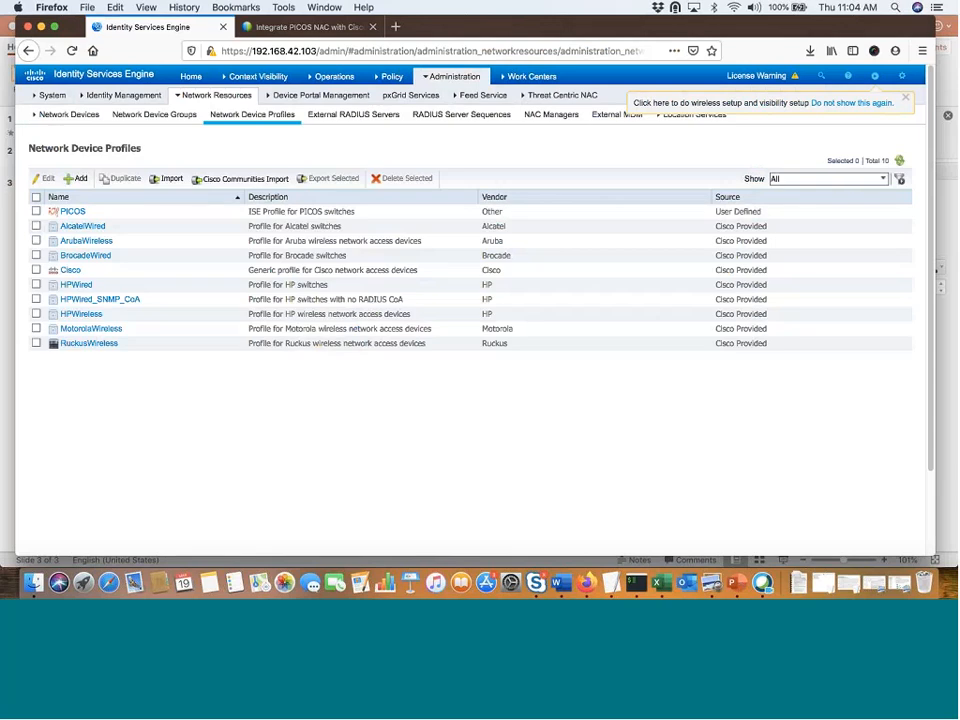
click(84, 212)
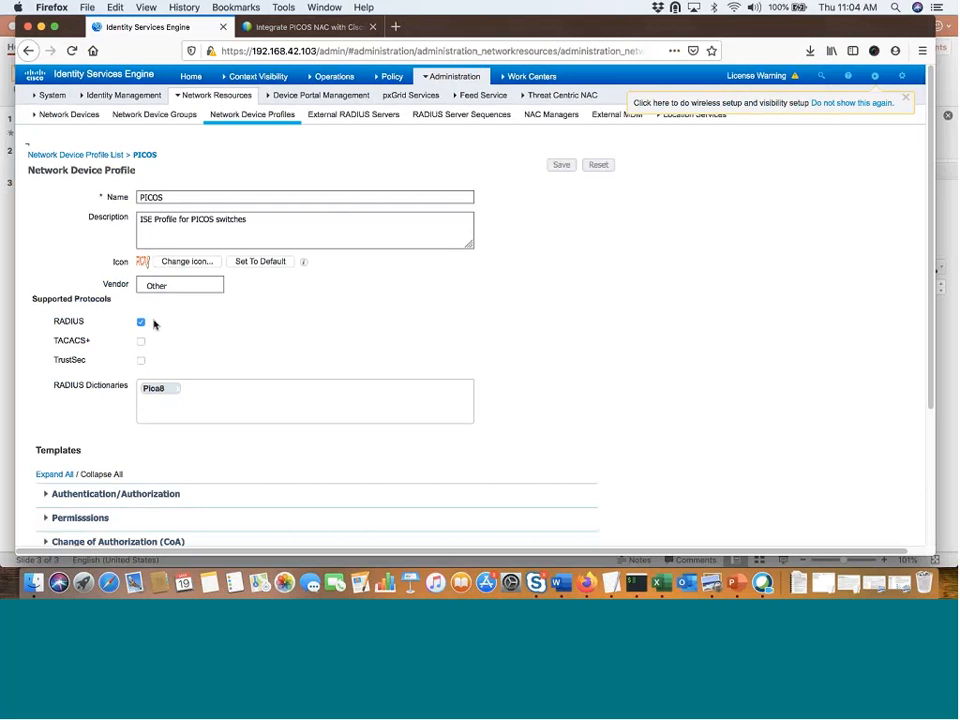
- Examine the available RADIUS dictionaries and the Authentication/Authorization template, including flow type conditions and host lookup, in the PICOS profile
click(205, 395)
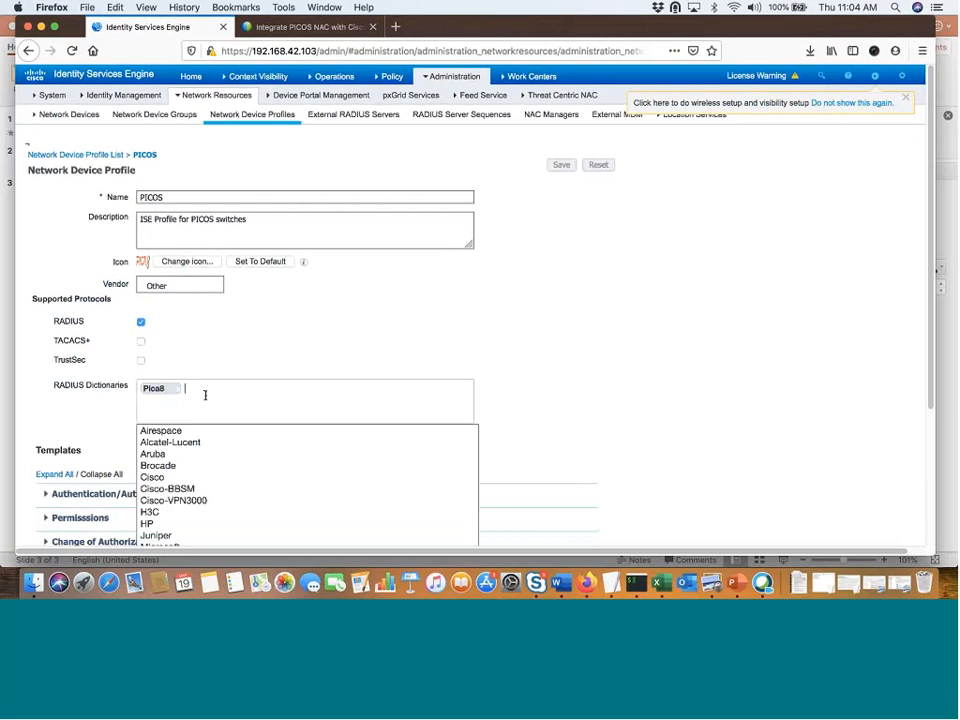
click(859, 343)
scroll(930, 324, down, 5)
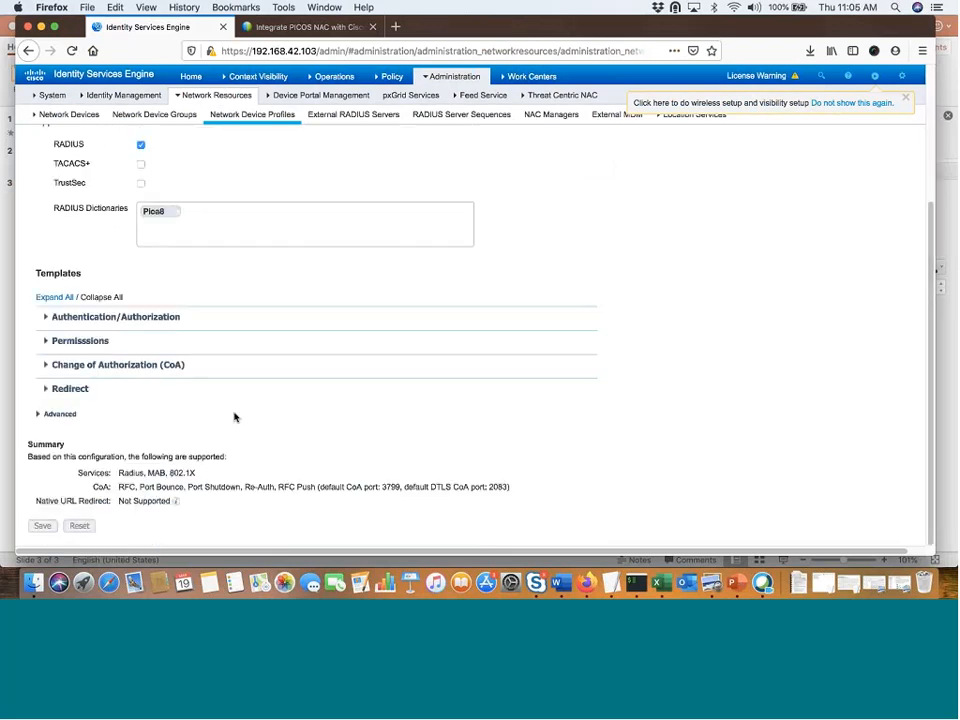
click(44, 317)
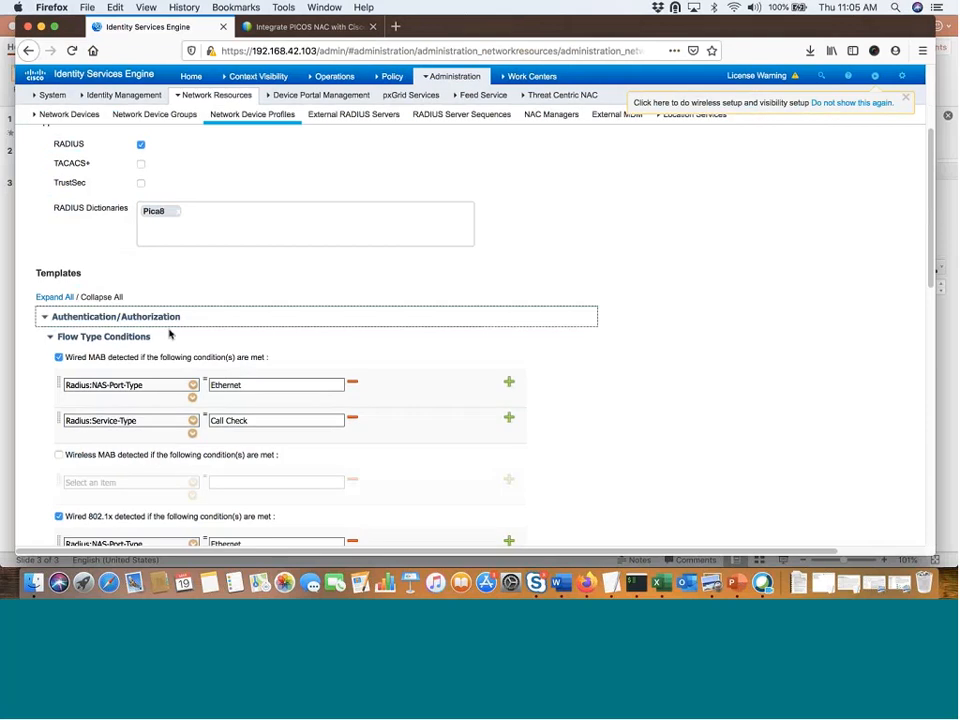
drag(928, 289, 931, 323)
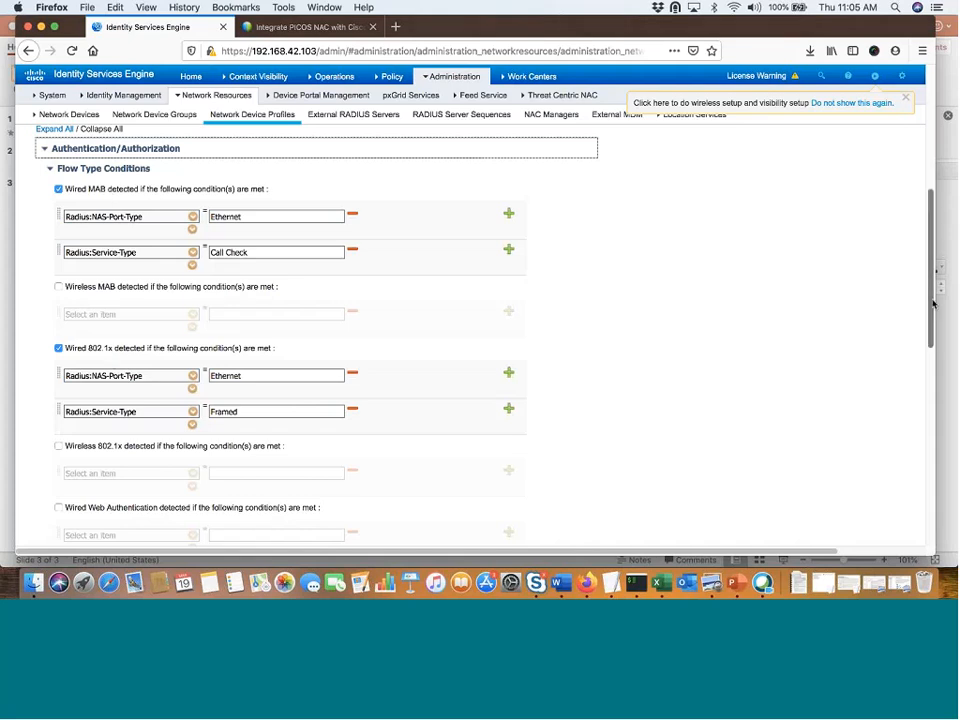
drag(933, 303, 943, 457)
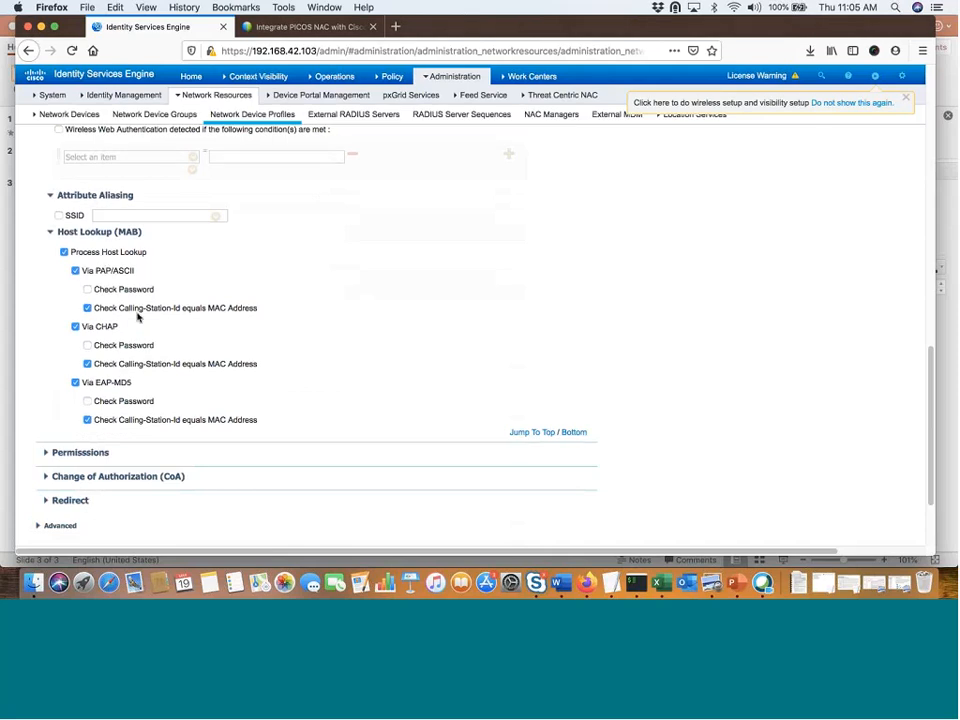
- Expand the Permissions template of the PICOS profile and examine its VLAN and ACL settings
click(52, 455)
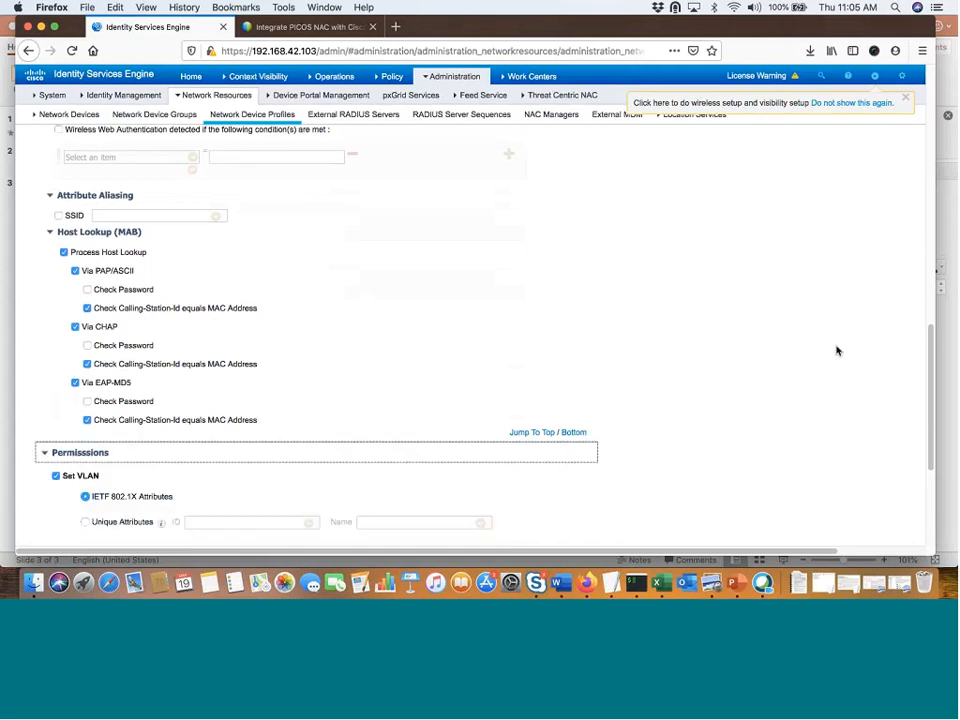
drag(929, 335, 928, 377)
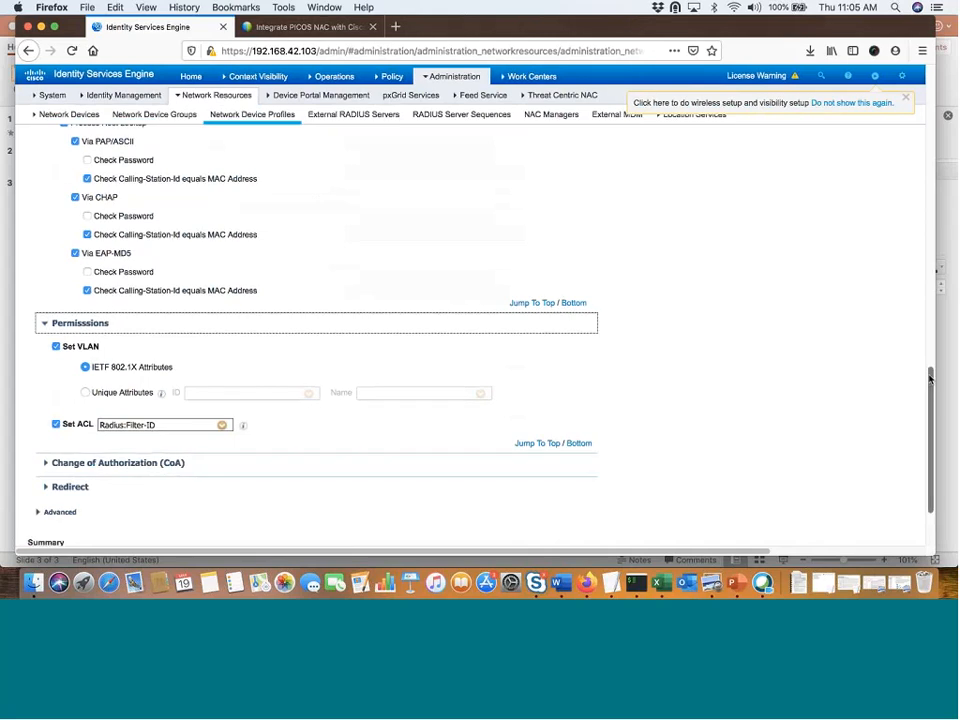
drag(930, 378, 931, 412)
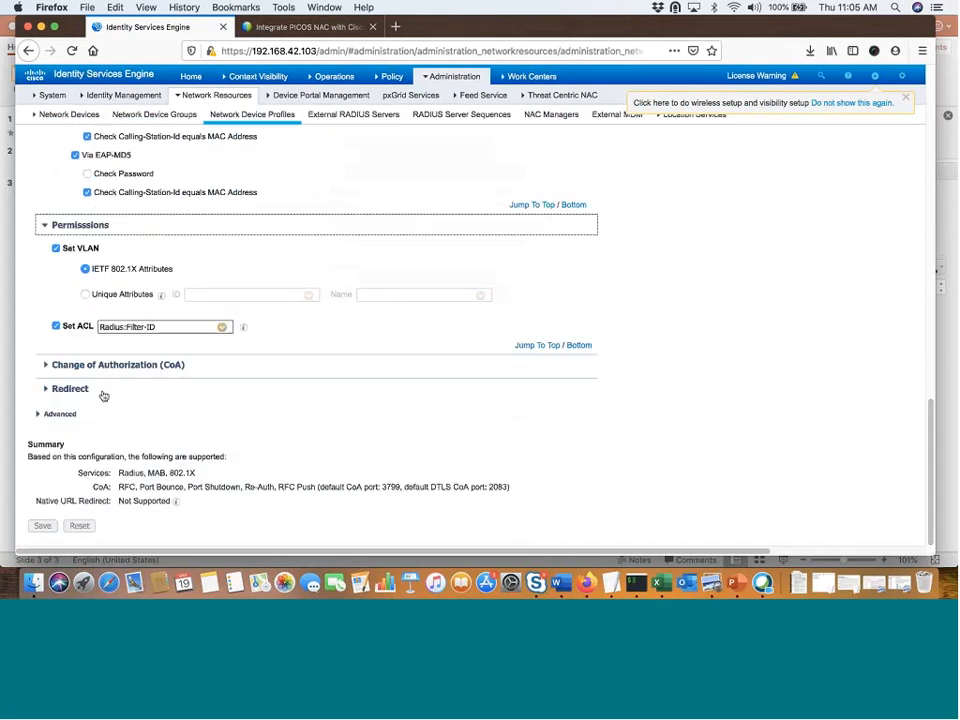
- Expand the Change of Authorization (CoA) template and examine its port, disconnect, re-authenticate and CoA push settings
click(46, 366)
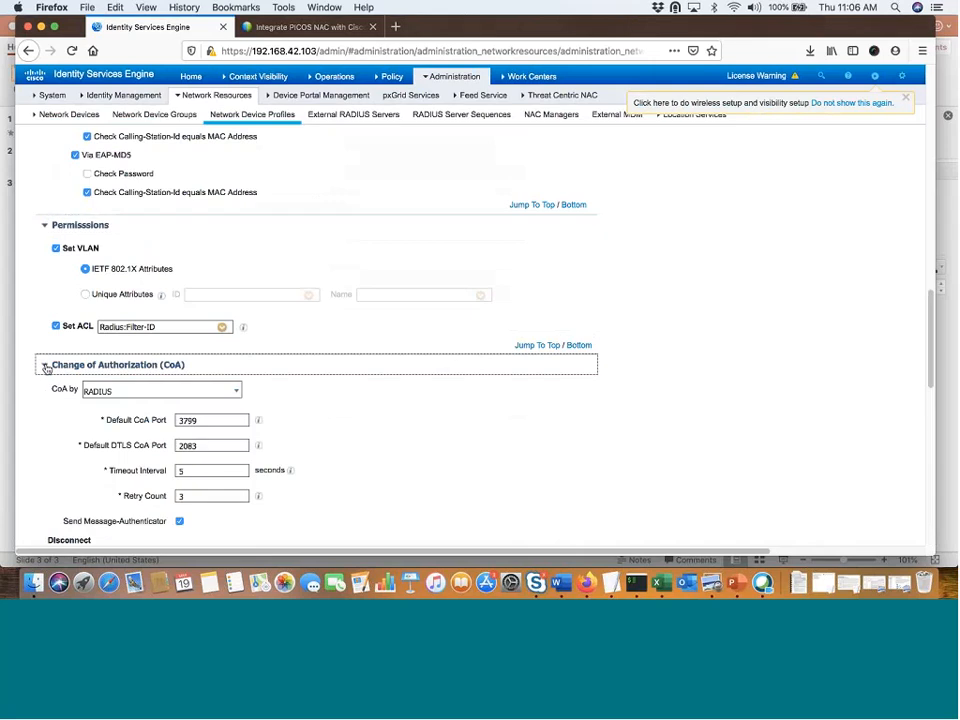
scroll(935, 381, down, 5)
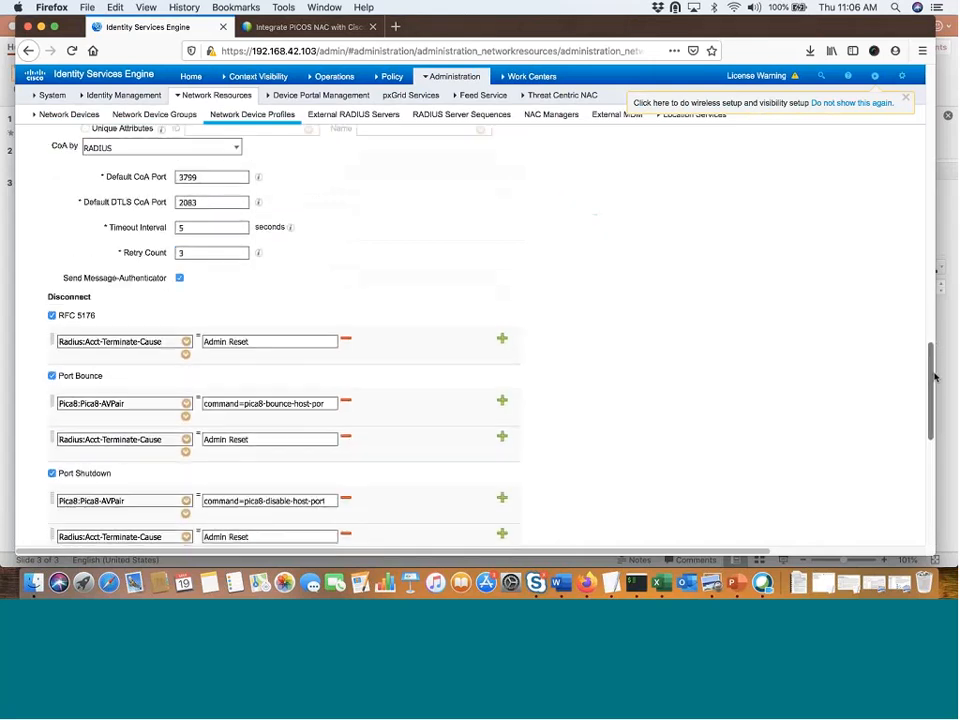
scroll(935, 379, down, 2)
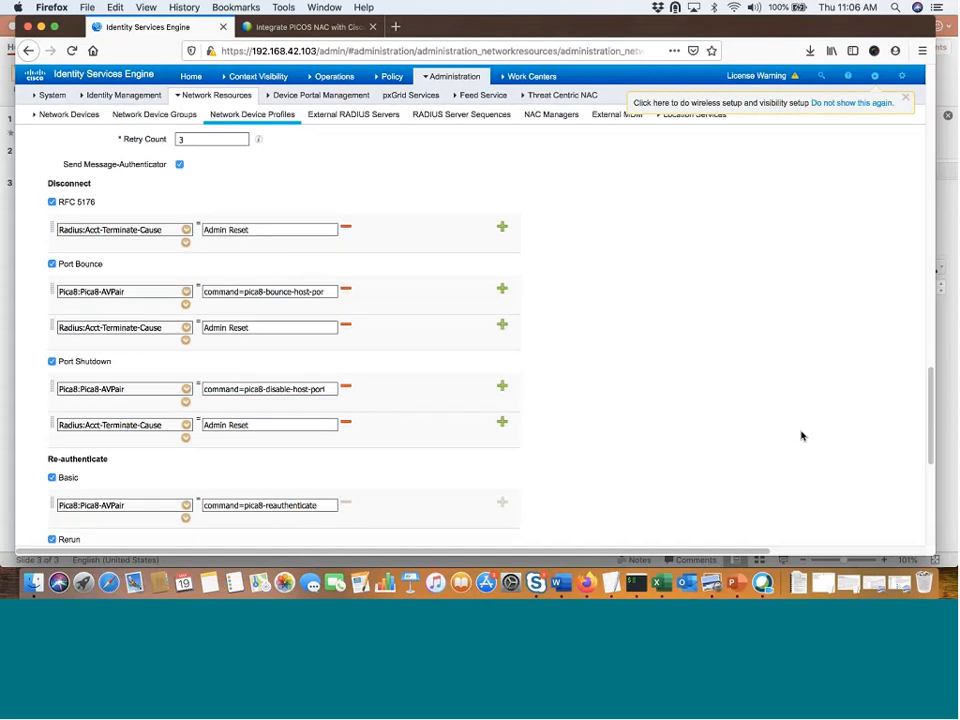
drag(931, 431, 940, 506)
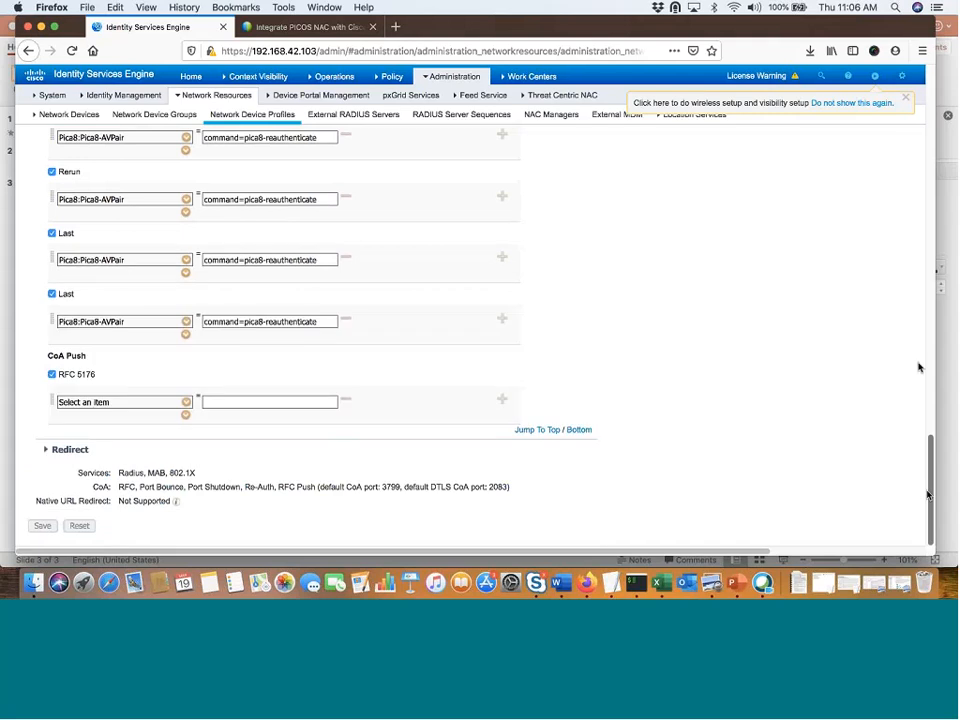
drag(927, 495, 906, 96)
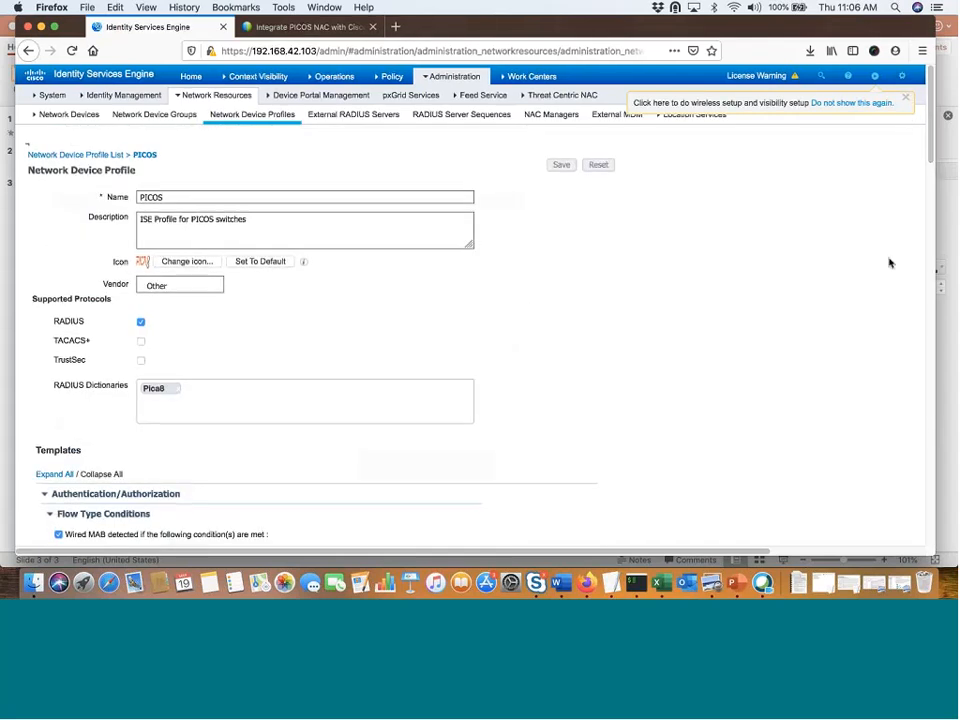
- Review the PICOS NAC integration checklist in PowerPoint and open the Network Devices list in ISE in Firefox
click(735, 584)
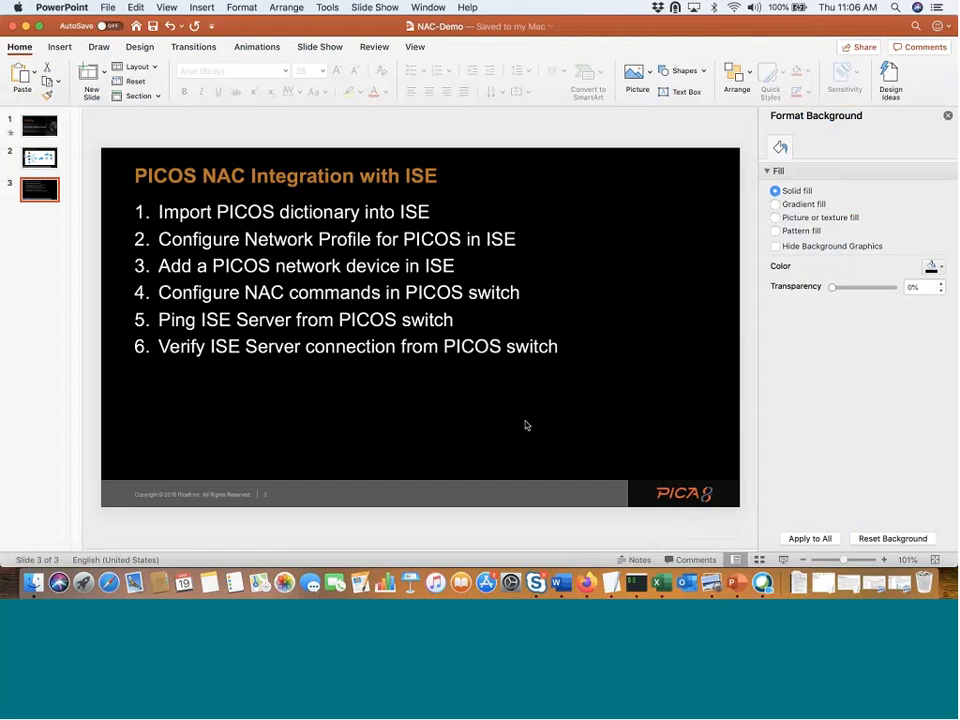
click(586, 582)
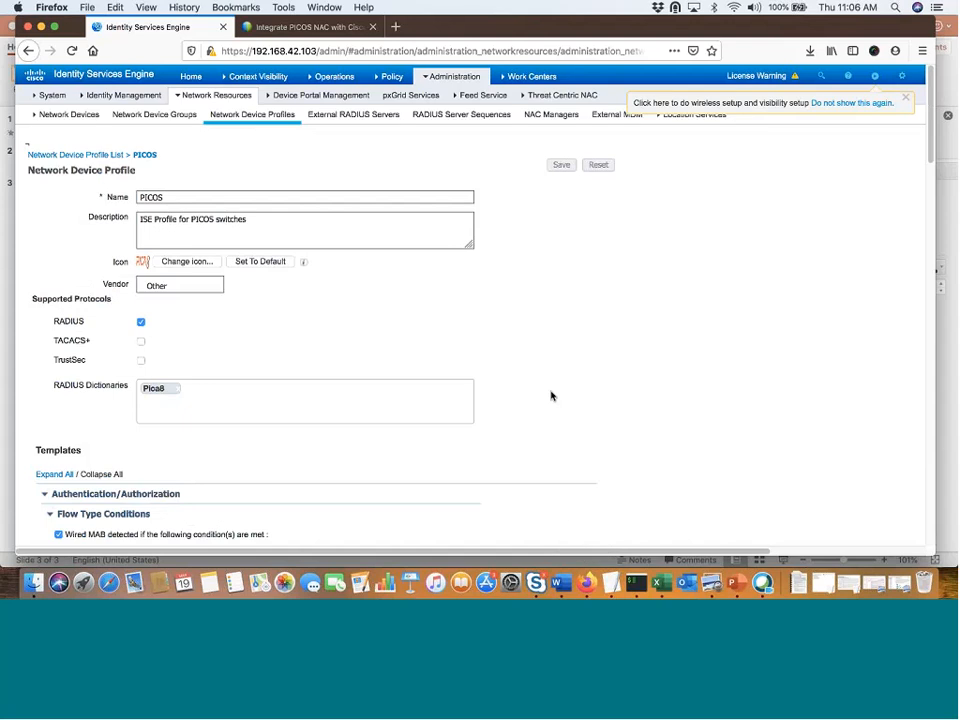
click(455, 78)
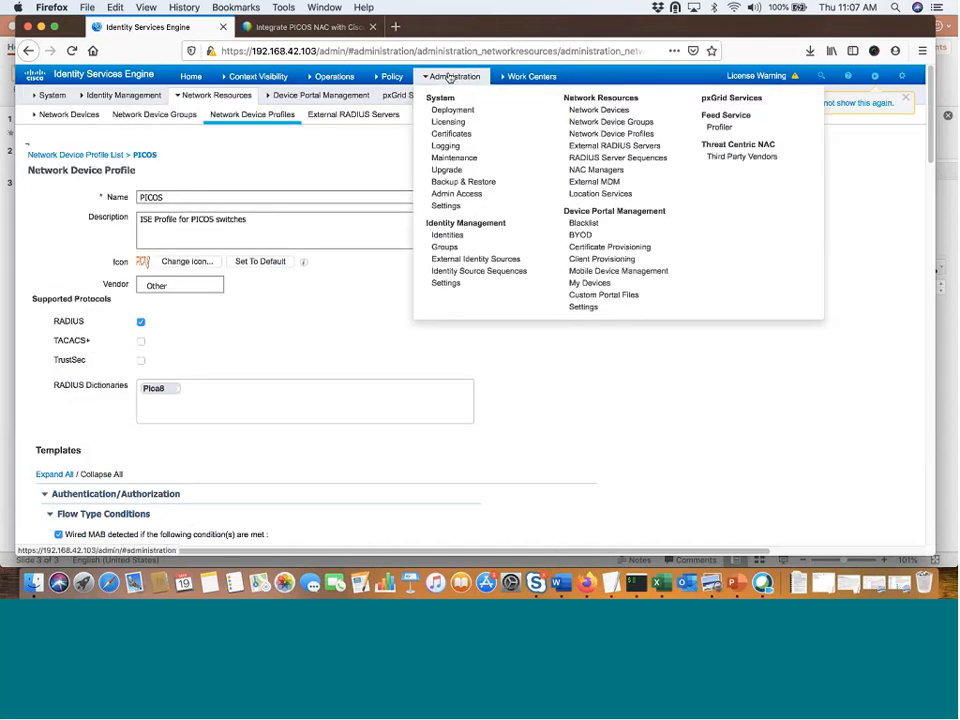
click(595, 110)
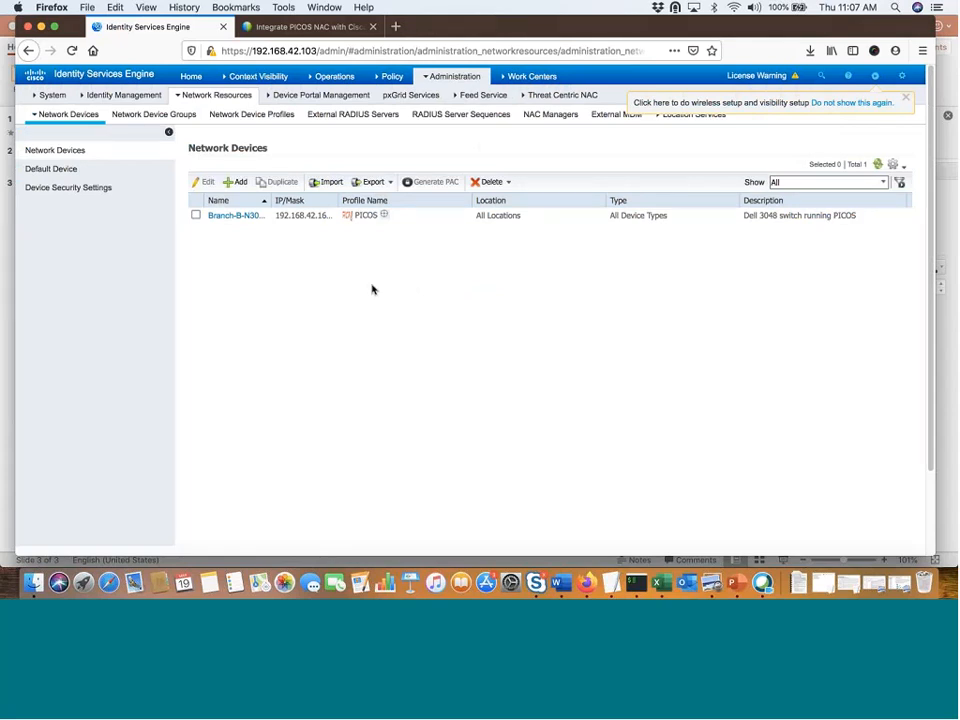
- Examine the Branch-B-N3048EP device's general and RADIUS authentication settings, and return to the Network Devices list
click(240, 216)
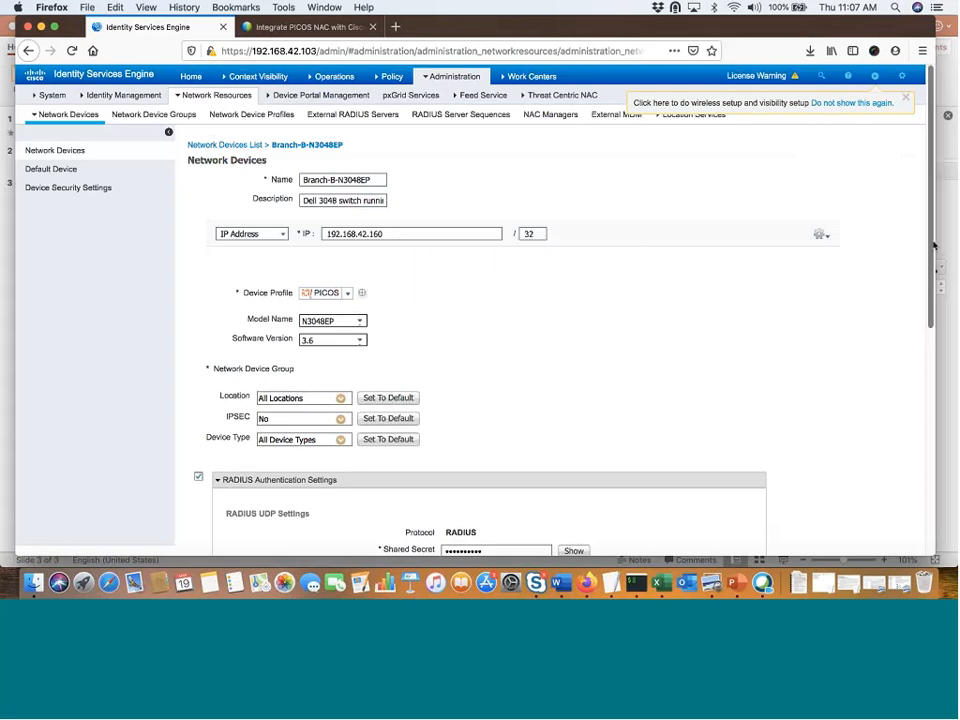
drag(932, 246, 855, 359)
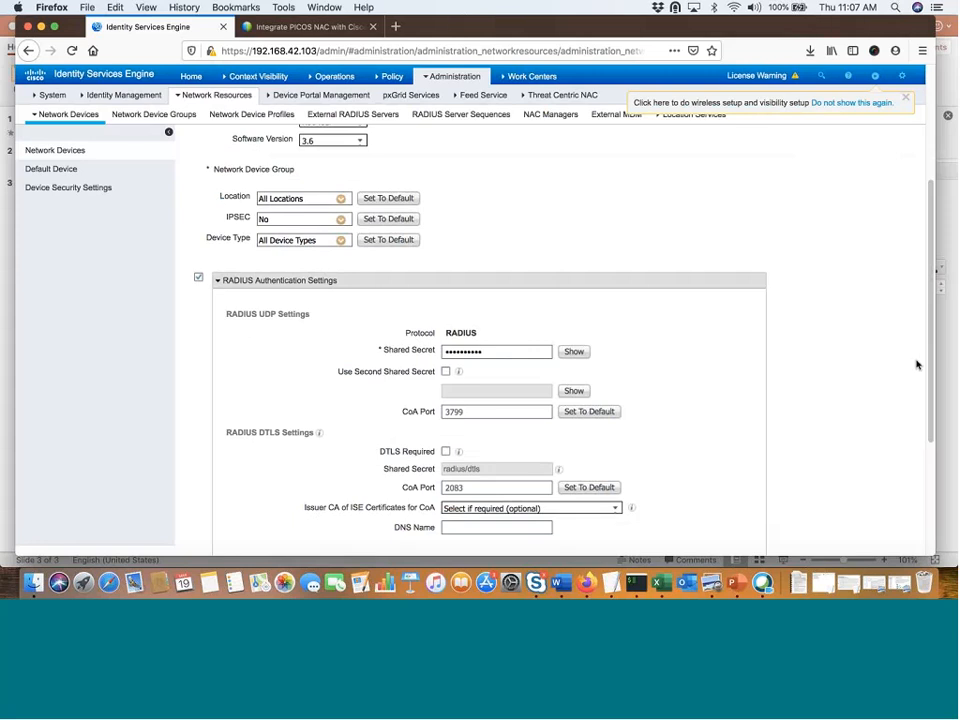
drag(927, 360, 930, 232)
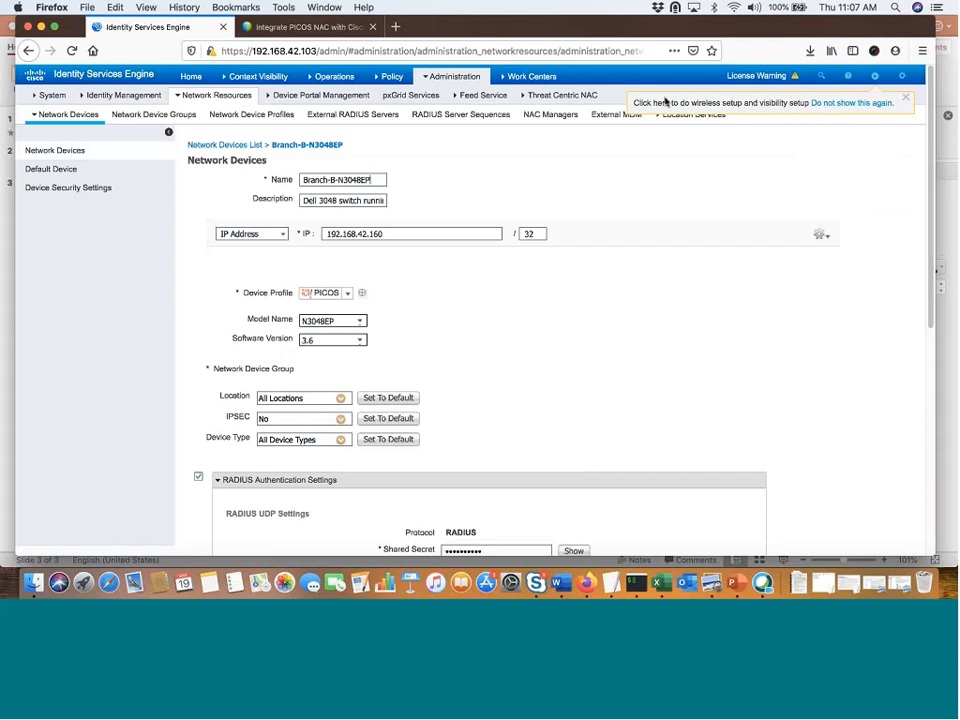
mouse_move(455, 80)
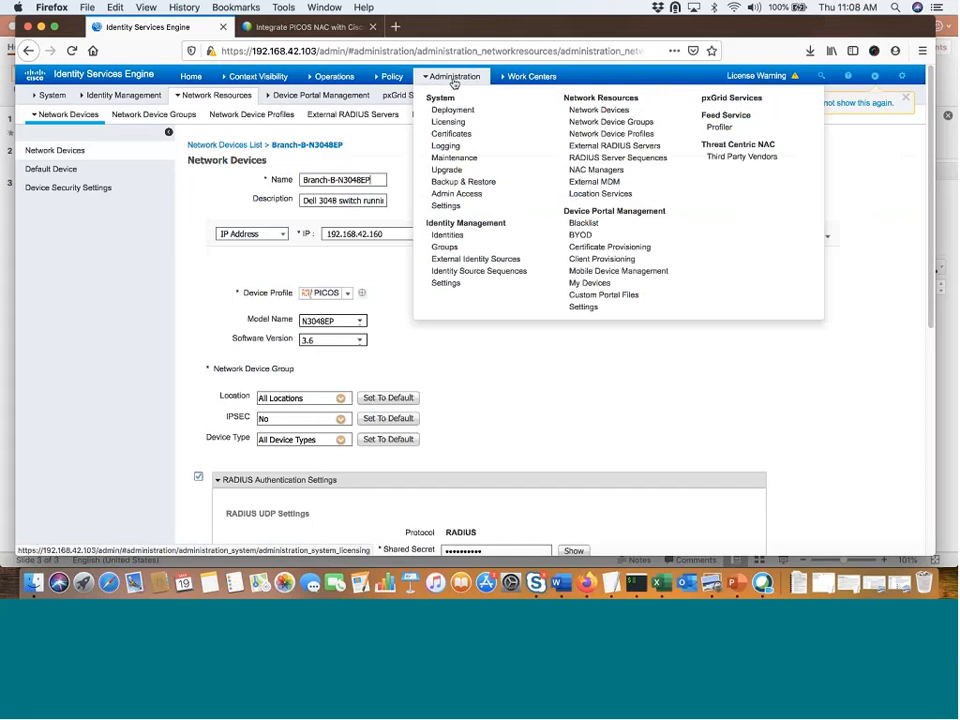
click(596, 110)
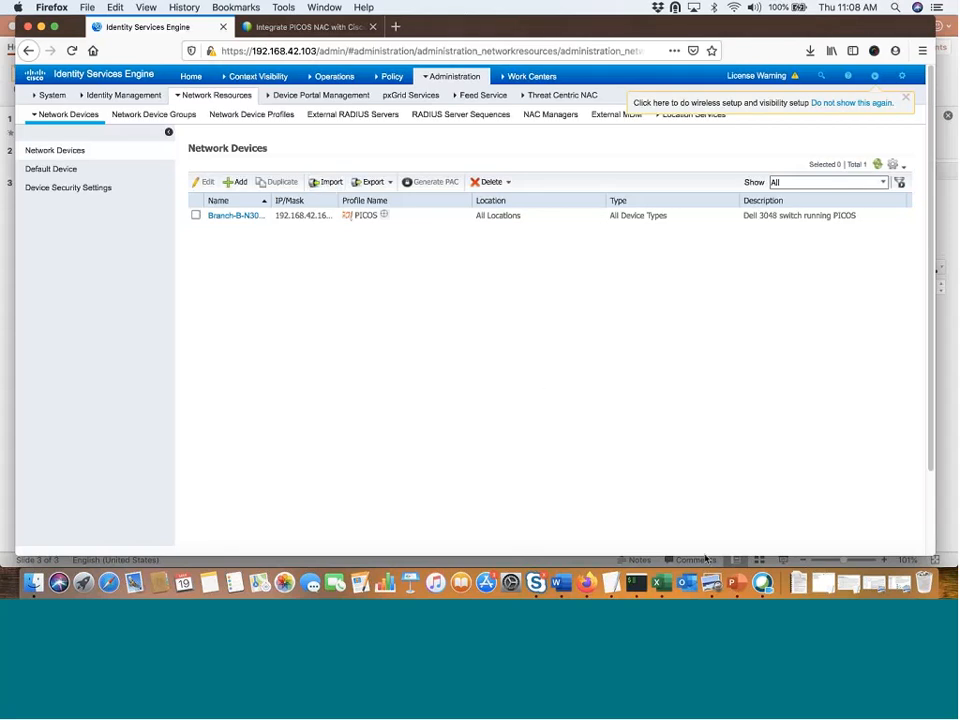
- Check the integration checklist in PowerPoint, switch to the Branch-B telnet session in iTerm2 and add blank prompt lines below the earlier output
click(737, 582)
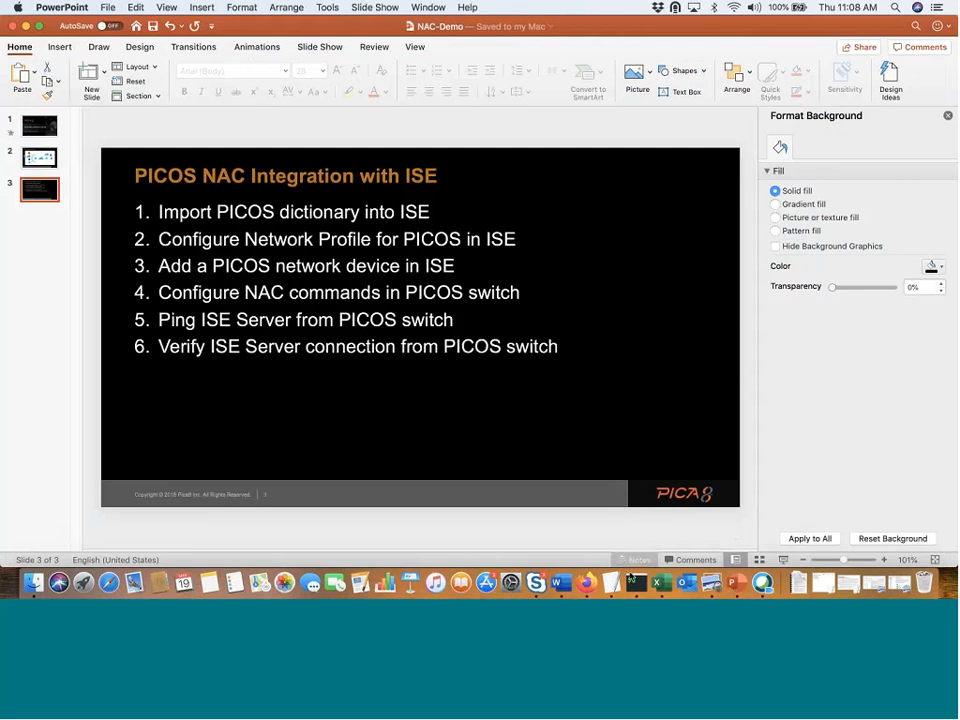
click(632, 588)
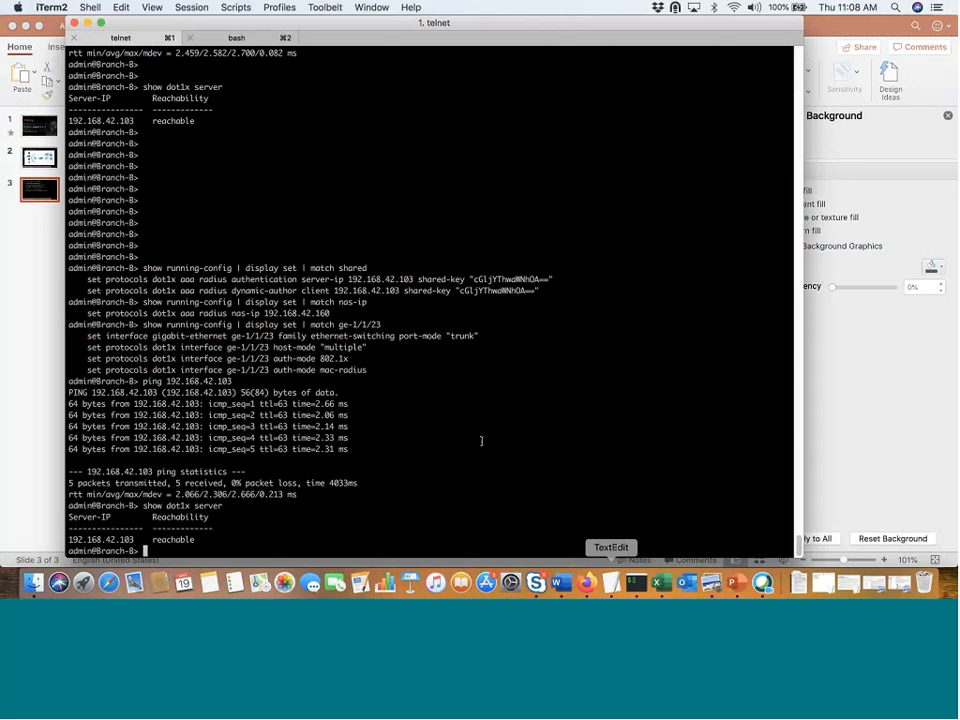
key(Return)
key(Return)
key(Return)
key(Return)
key(Return)
key(Return)
key(Return)
key(Return)
key(Return)
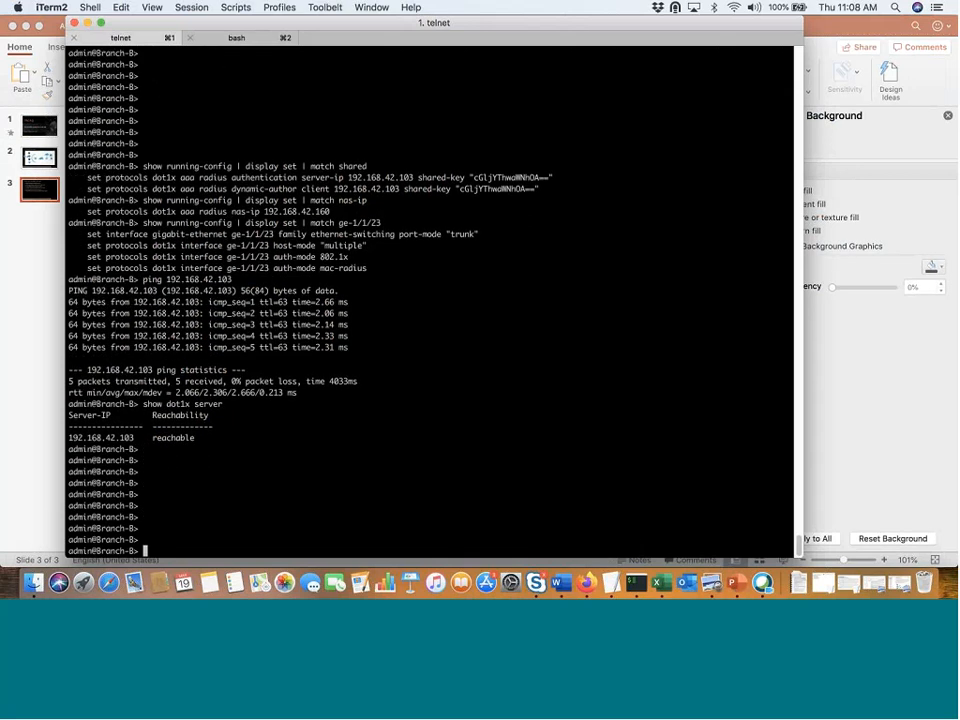
- Copy "show running-config | display set | match shared" from the Nac-Demo-1 notes in TextEdit and run it on the Branch-B switch in iTerm2
click(611, 583)
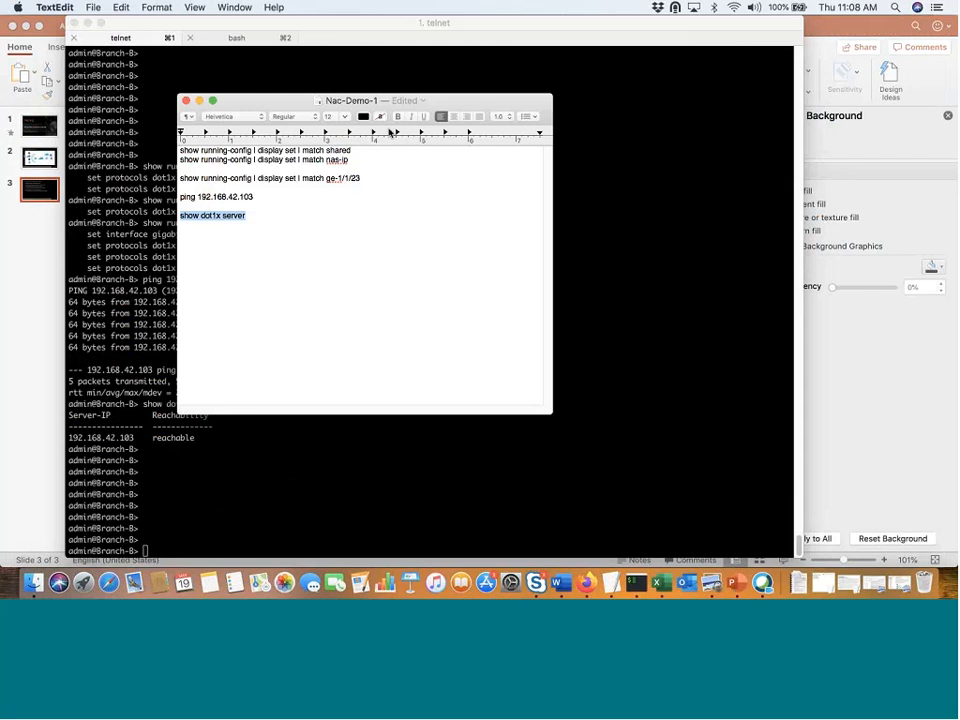
click(356, 151)
drag(356, 151, 180, 150)
key(super+c)
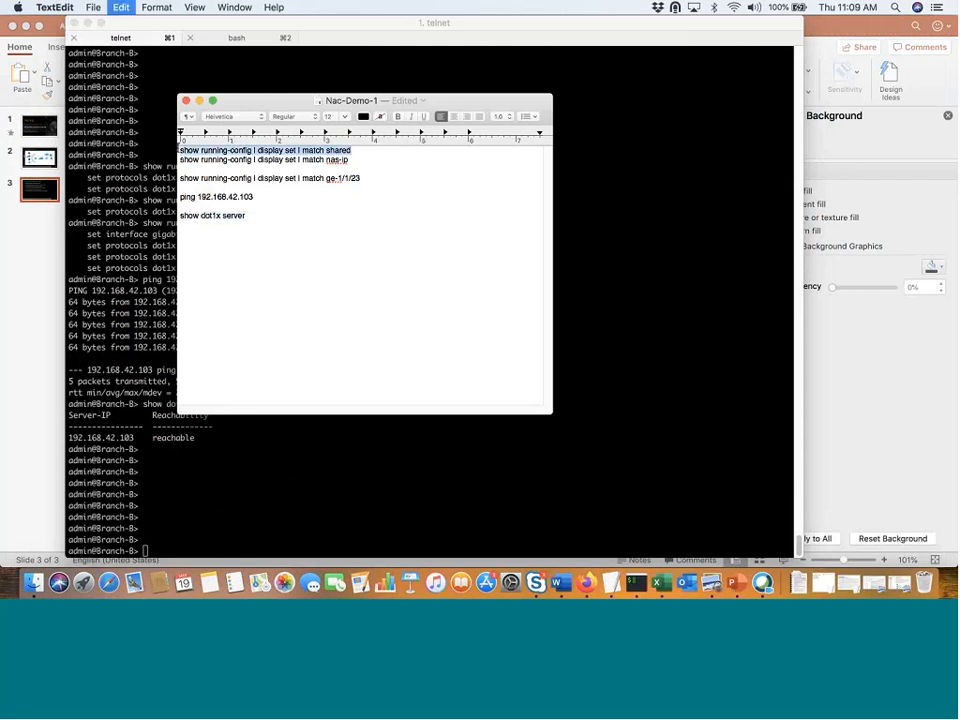
click(324, 484)
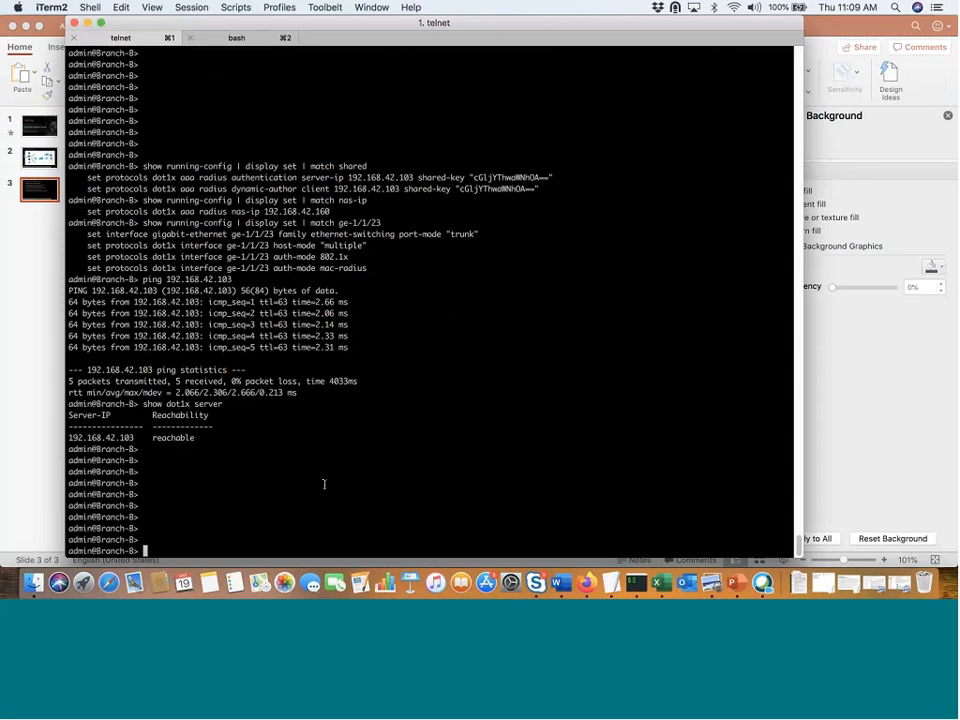
key(super+v)
key(Return)
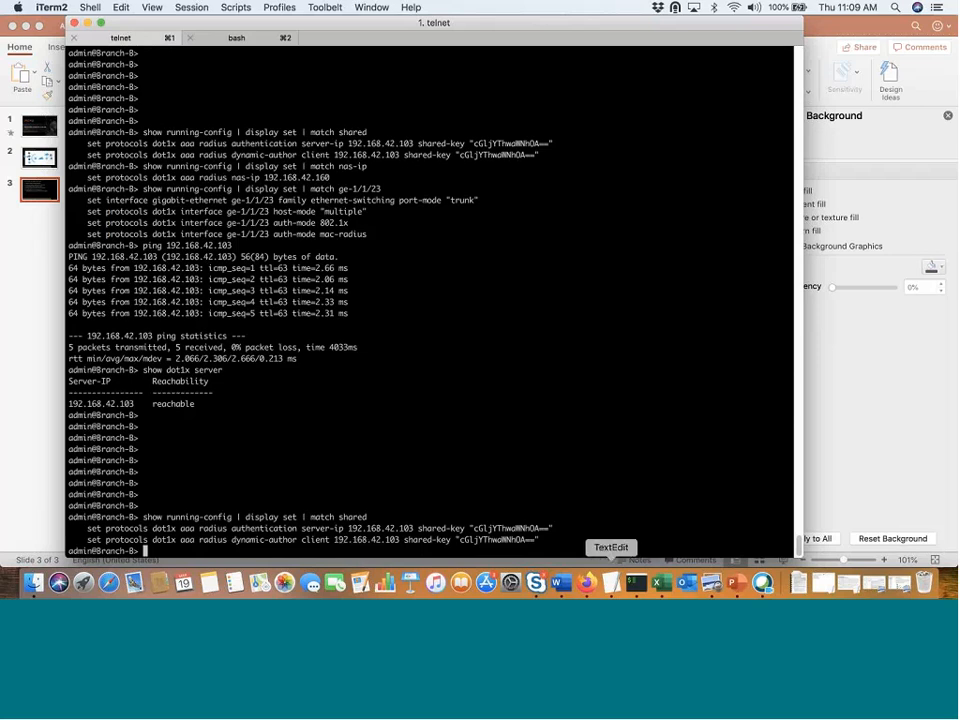
- Run "show running-config | display set | match nas-ip" from the TextEdit notes on the Branch-B switch, and add blank prompt lines below
click(612, 582)
drag(350, 160, 181, 160)
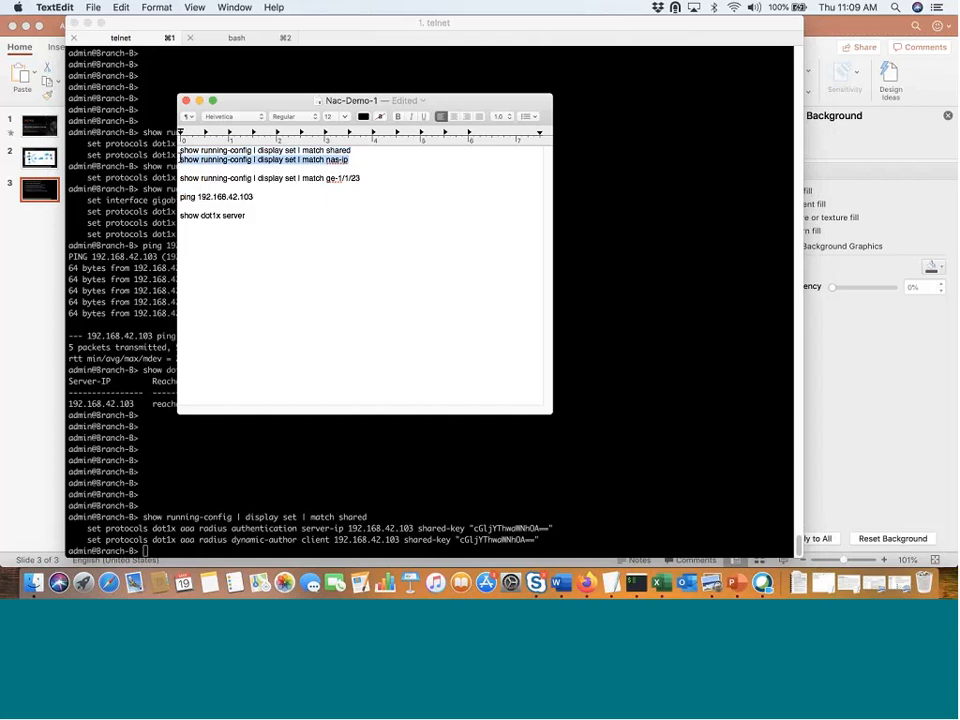
click(190, 442)
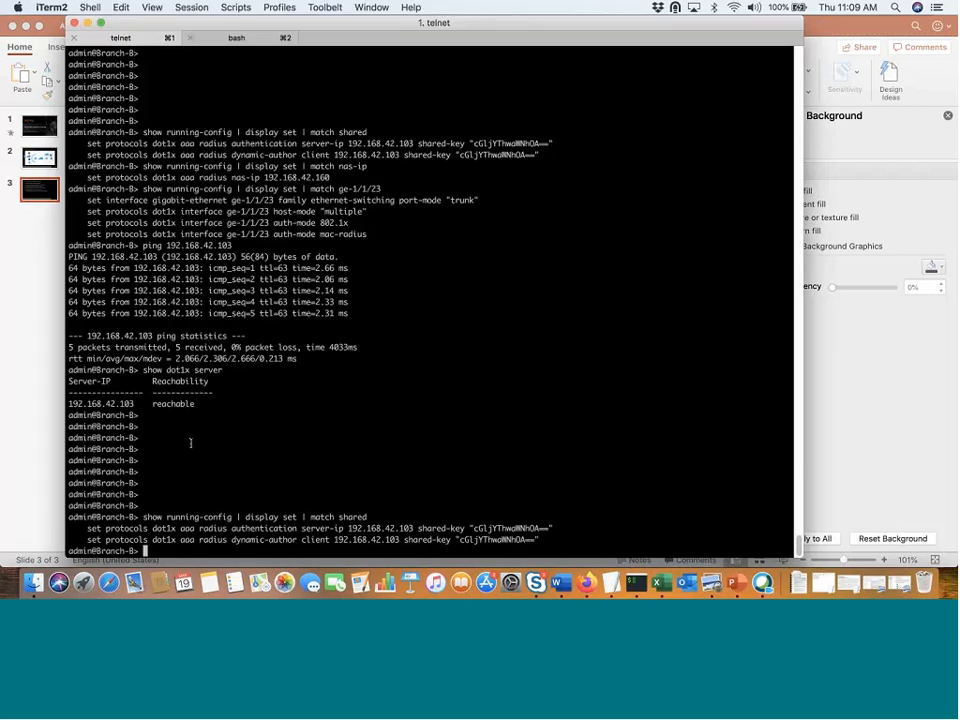
key(super+v)
key(Return)
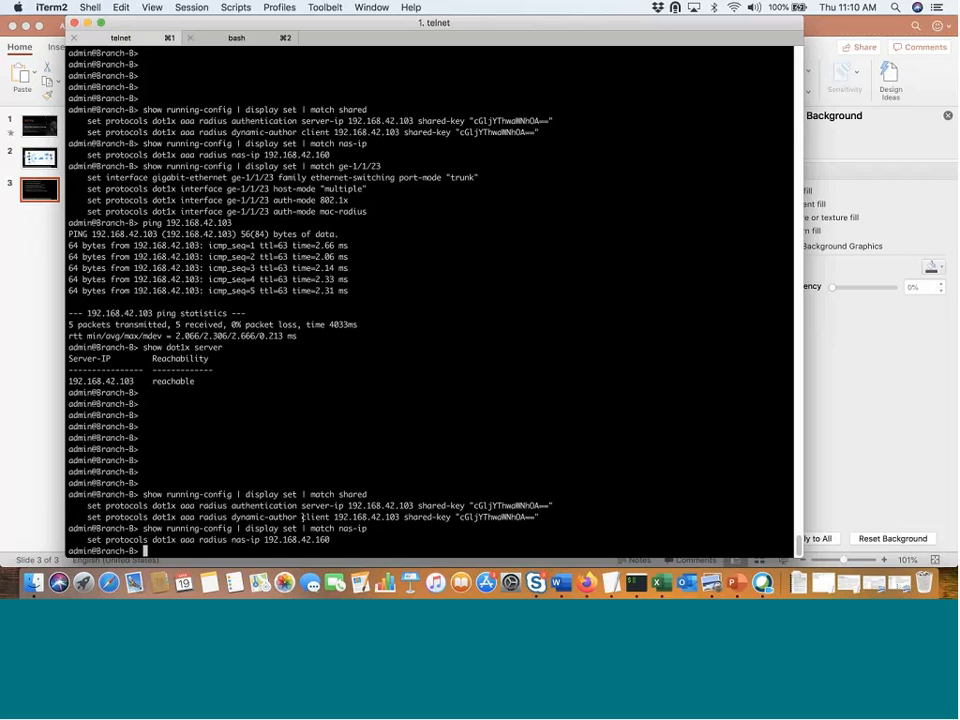
key(Return)
key(Return)
key(Return)
key(Return)
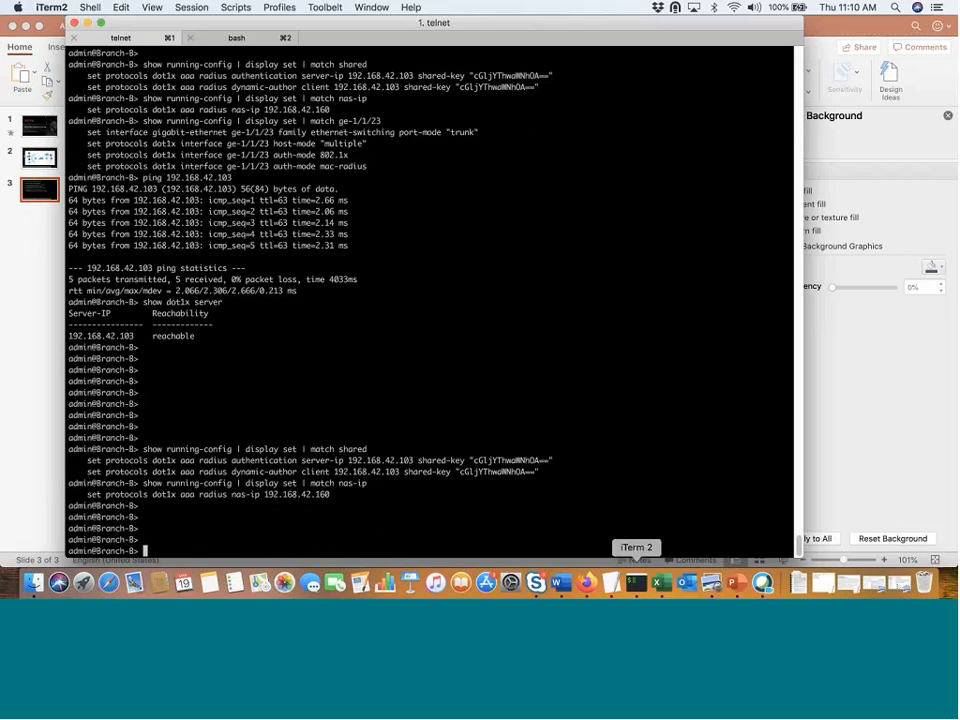
- Run "show running-config | display set | match ge-1/1/23" from the TextEdit notes on the switch and highlight the port's 802.1x and mac-radius auth modes
click(611, 585)
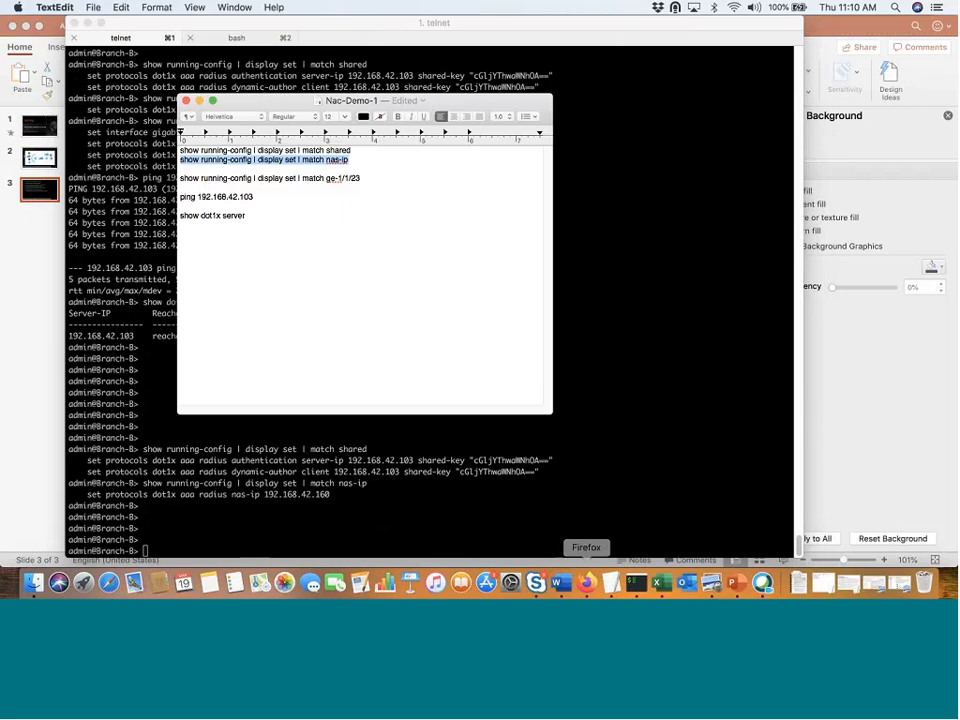
drag(361, 179, 184, 175)
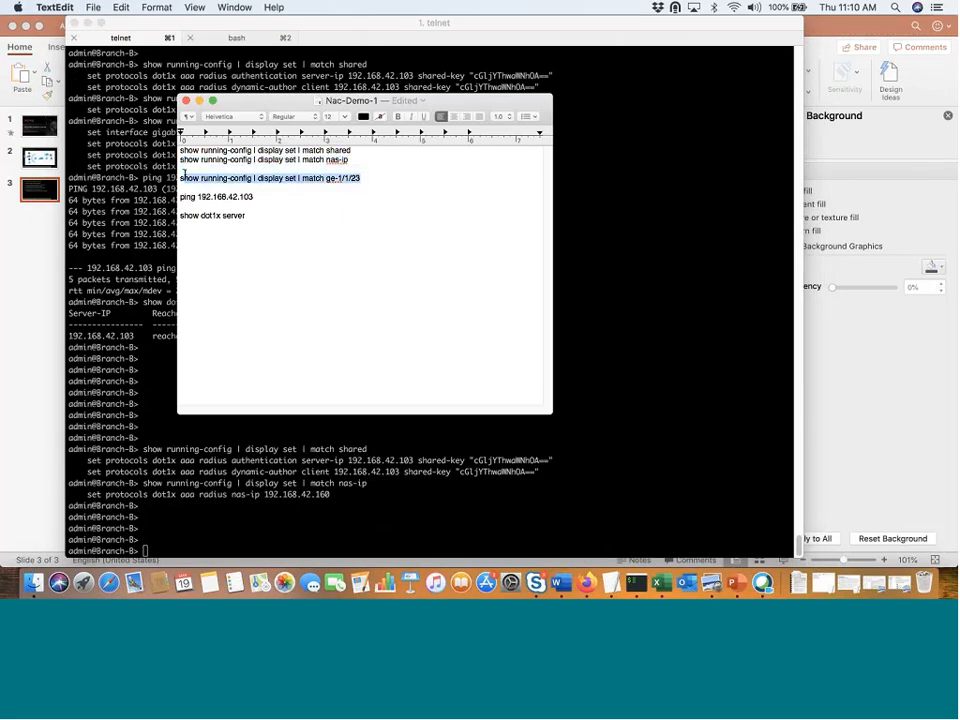
click(138, 414)
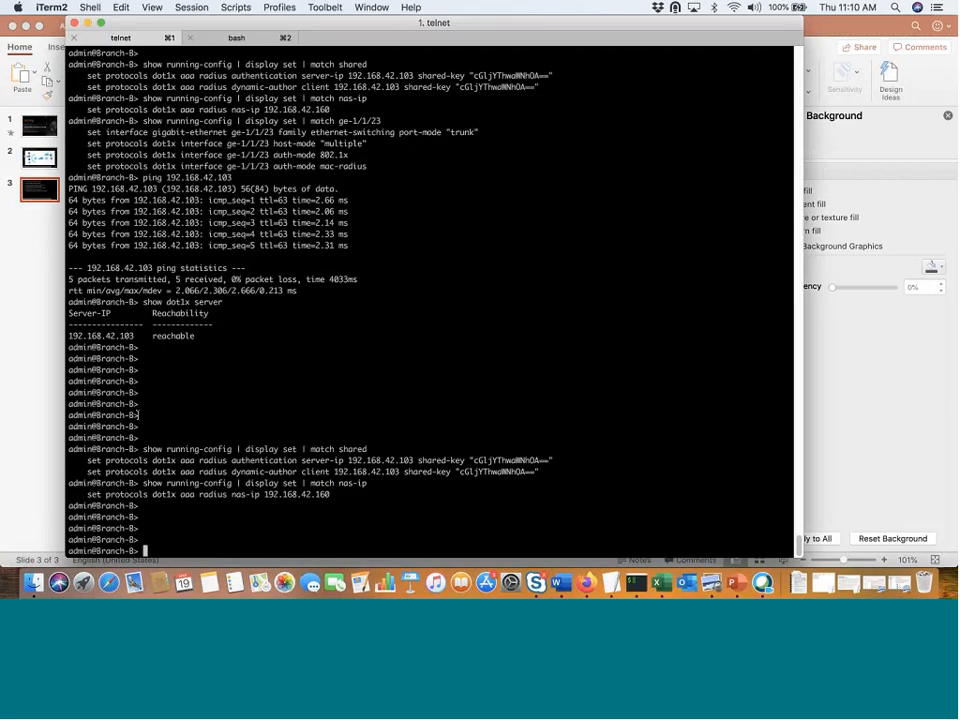
key(super+v)
key(Return)
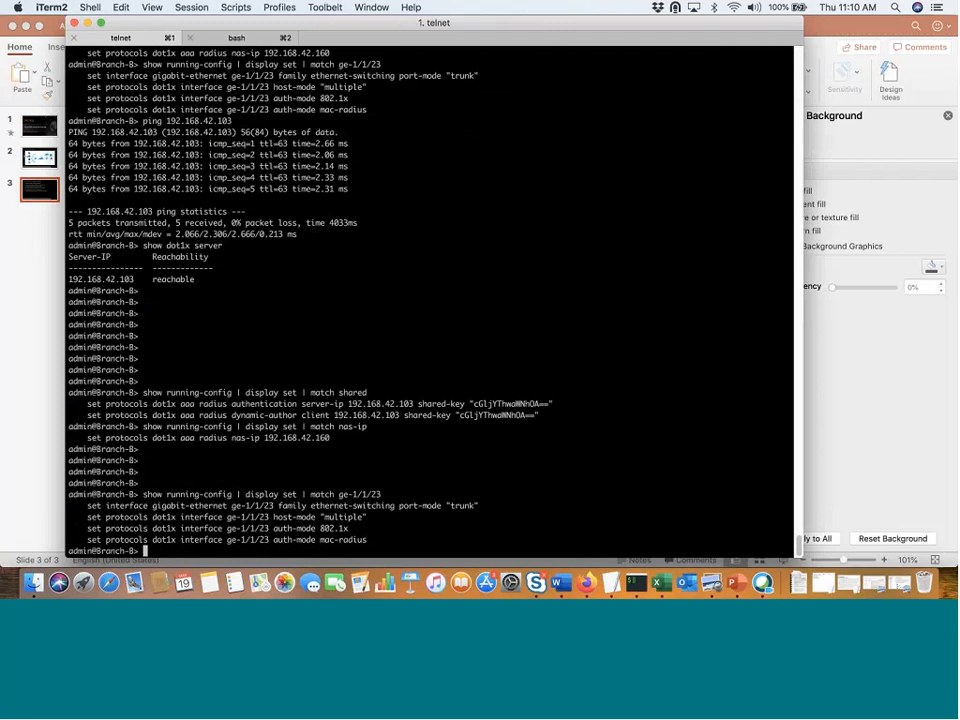
double_click(346, 528)
drag(320, 540, 368, 541)
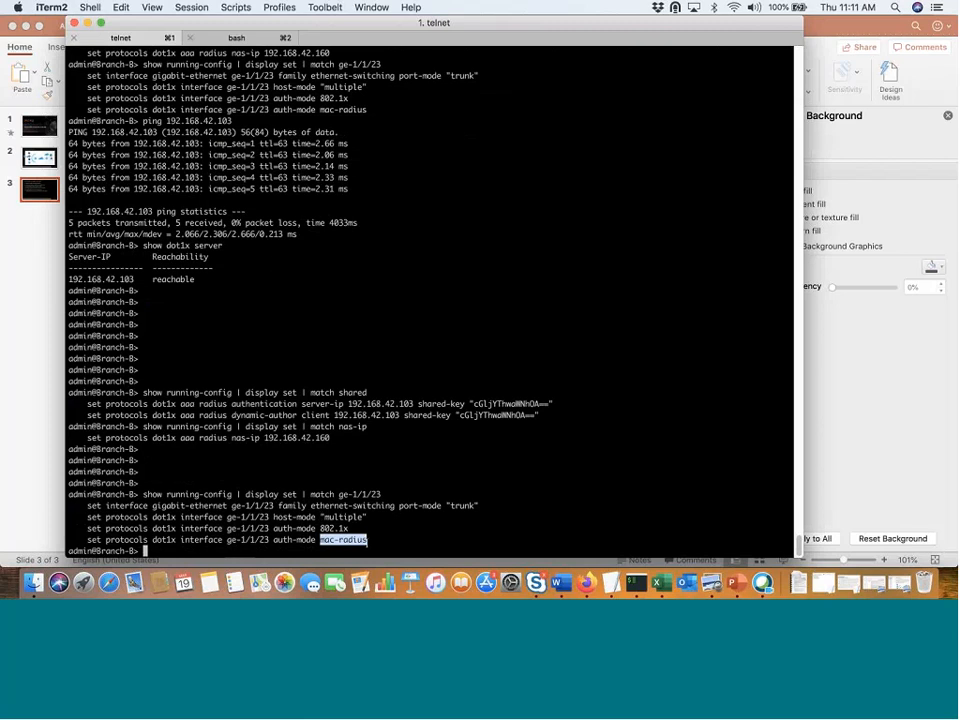
- Review the Secure Wired Access diagram on slide 2 in PowerPoint, and compare the integration checklist on slide 3 with the switch output in iTerm2
click(33, 120)
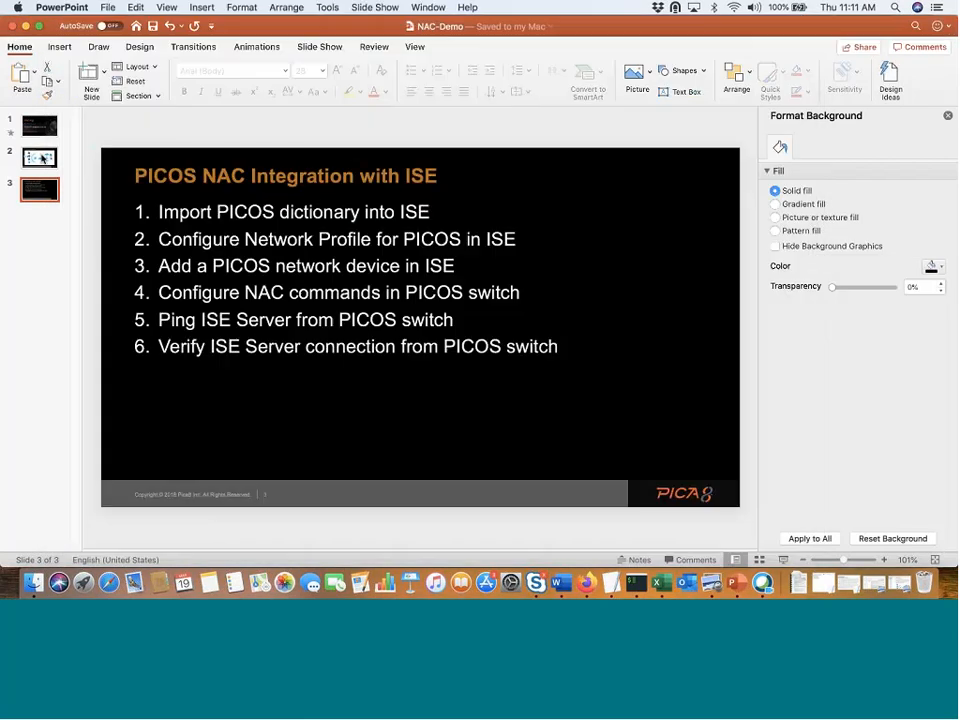
click(42, 158)
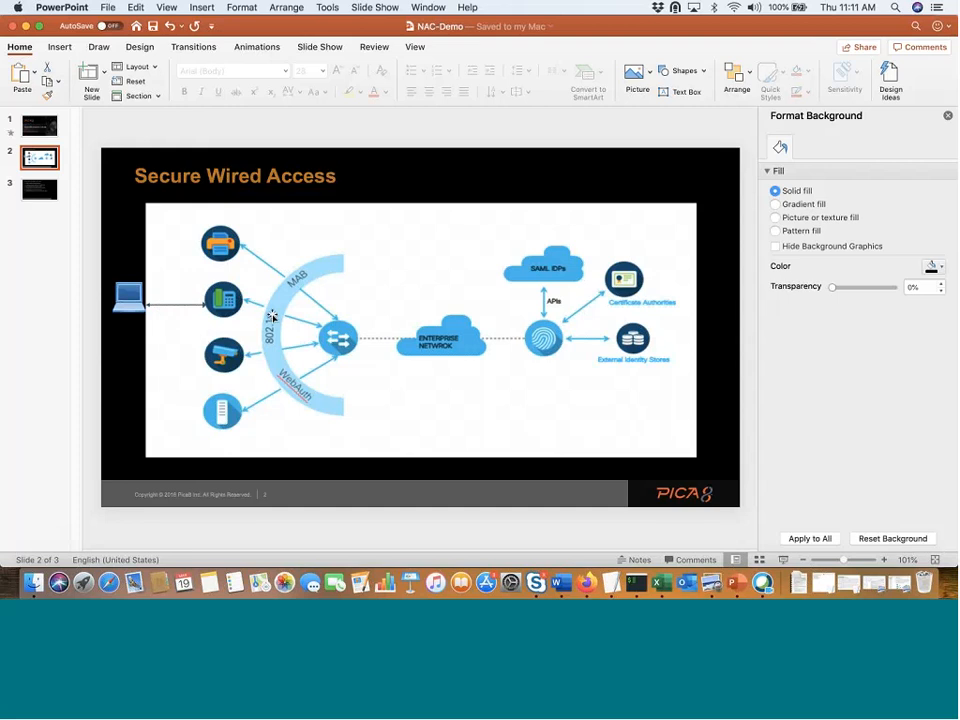
click(42, 189)
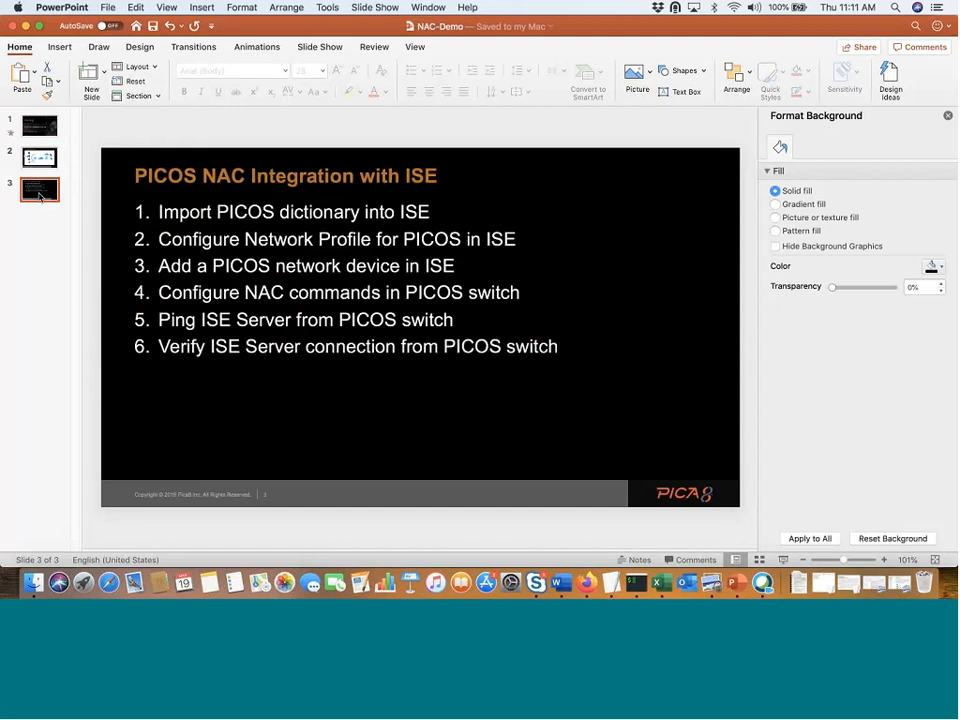
click(636, 581)
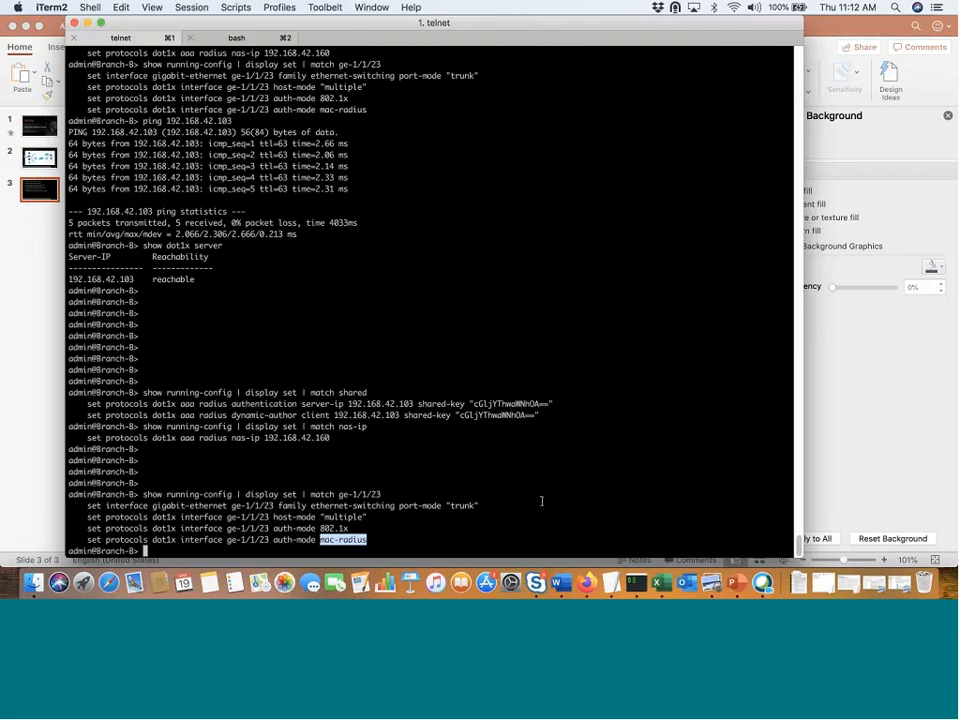
click(735, 584)
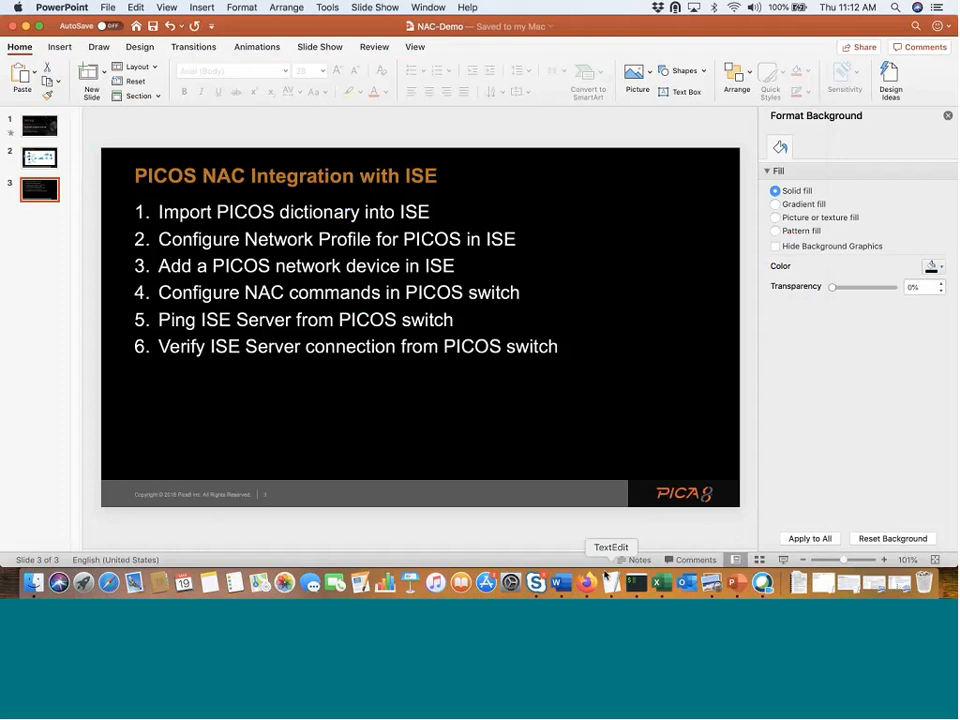
- Copy "ping 192.168.42.103" from the TextEdit notes and run it on the Branch-B switch in iTerm2 to test the ISE server
click(611, 583)
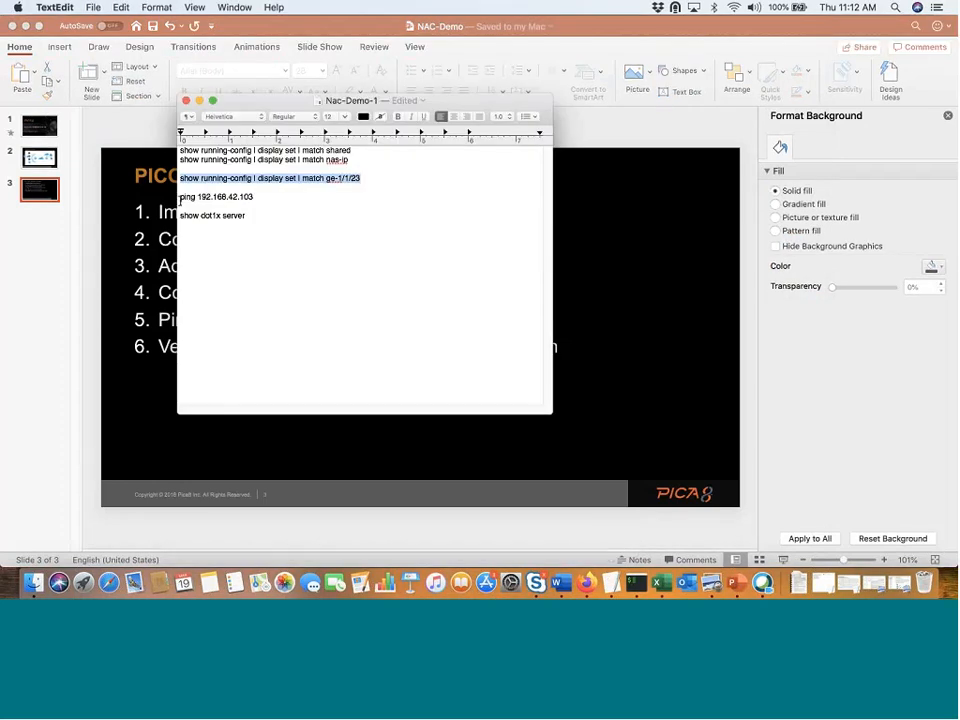
drag(181, 197, 253, 196)
key(super+c)
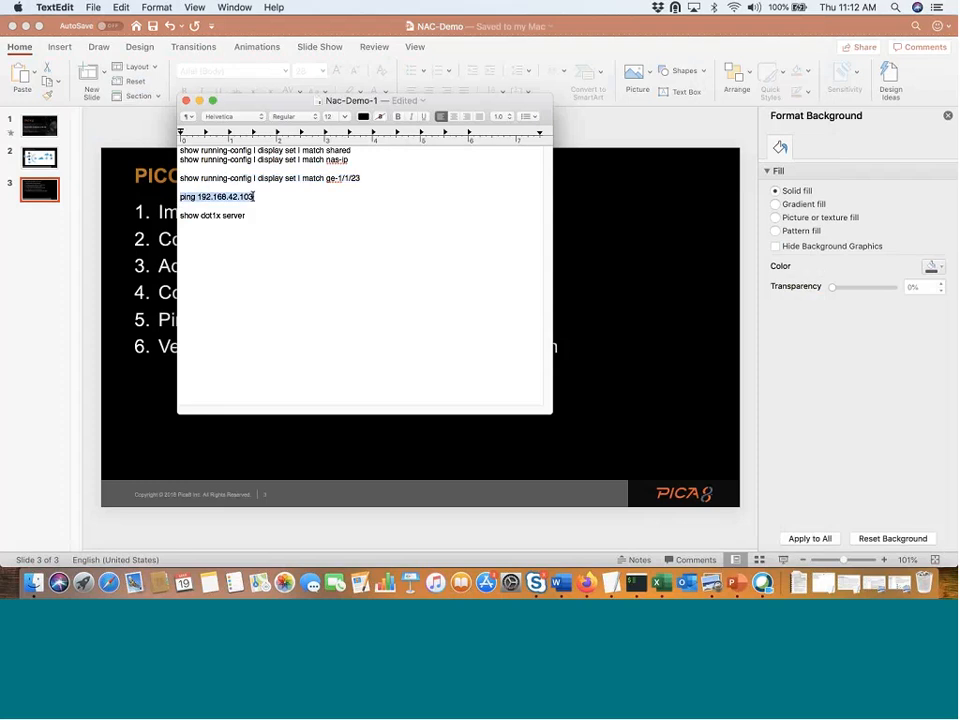
click(636, 583)
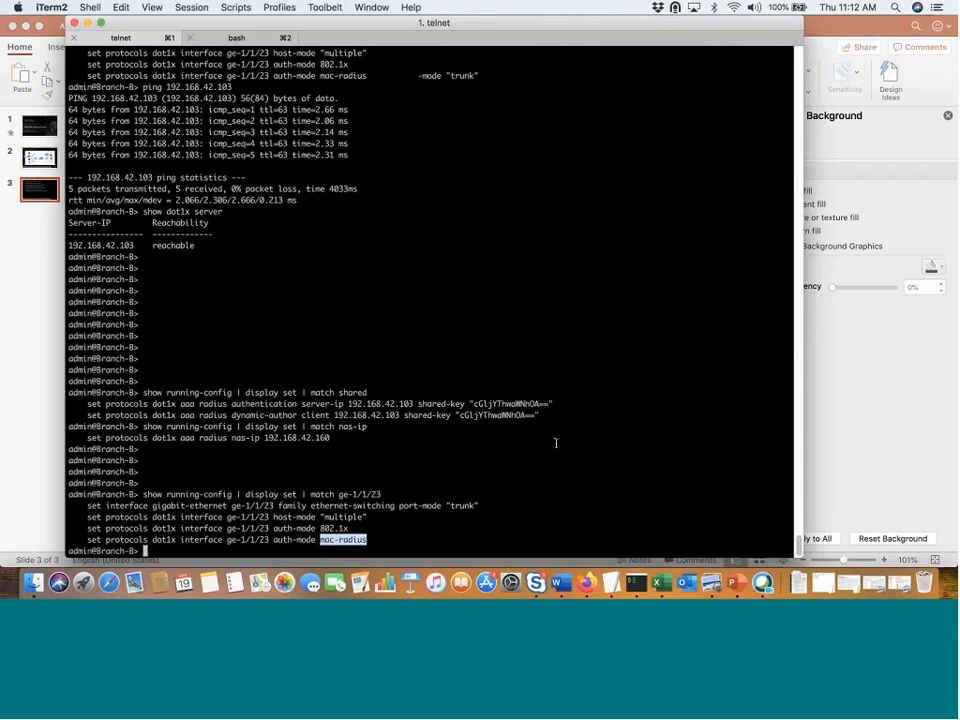
key(super+v)
key(Return)
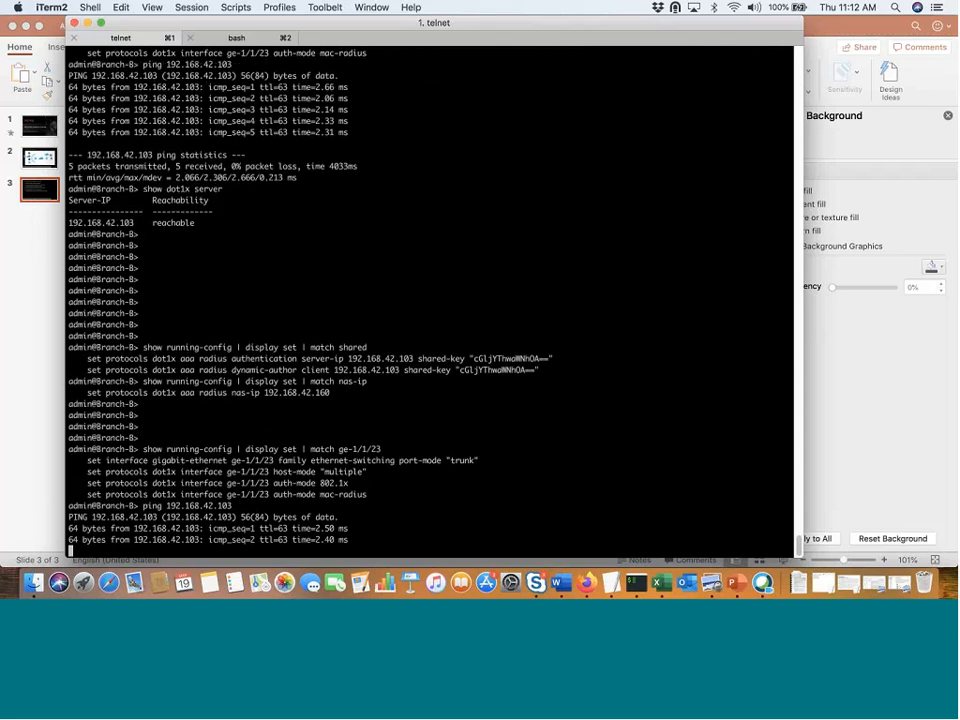
- Add blank prompt lines on the Branch-B switch and run "show dot1x server" to check the ISE server connection
click(612, 584)
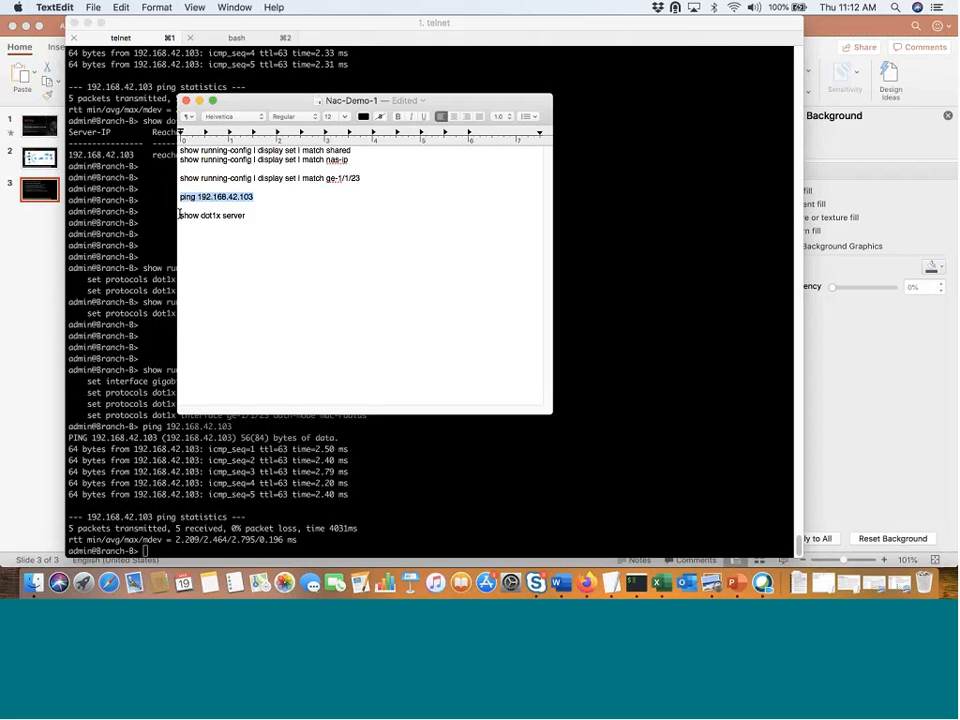
drag(180, 215, 244, 216)
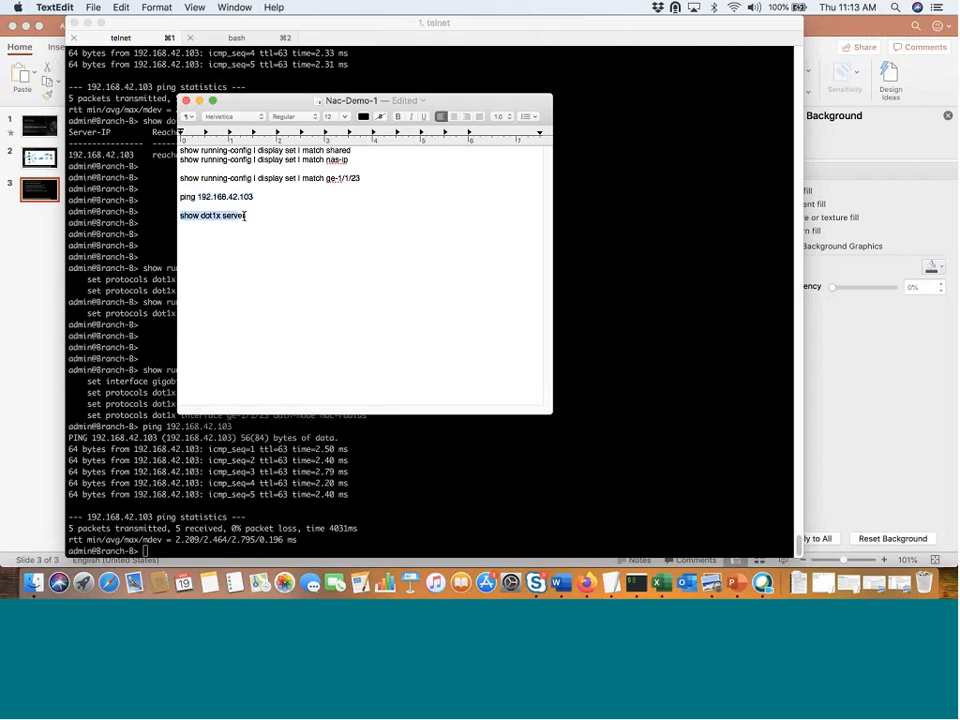
click(152, 460)
key(Return)
key(Return)
key(Return)
key(Return)
key(Return)
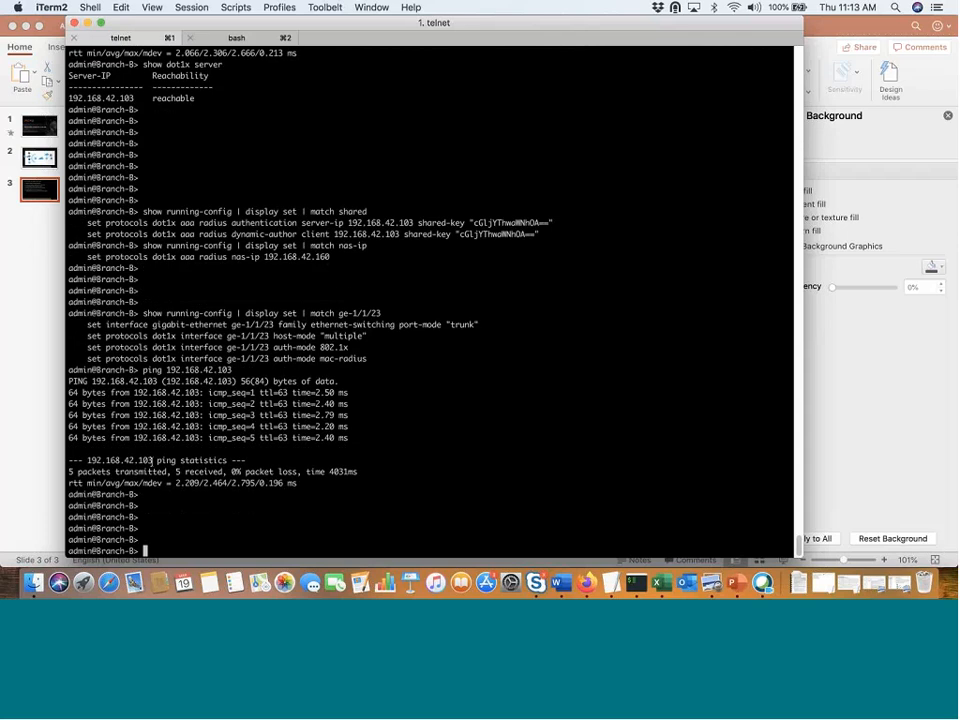
key(Up)
key(Up)
key(Up)
key(Up)
key(Up)
key(Return)
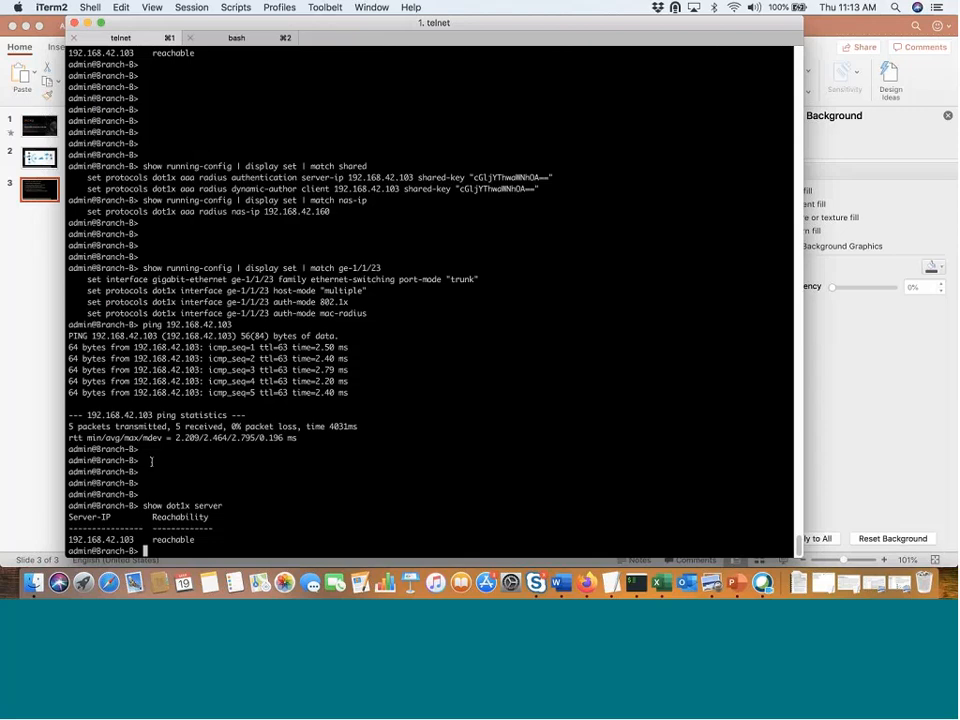
- Return to the PICOS NAC integration checklist in PowerPoint and switch to Cisco WebEx Meetings
click(735, 584)
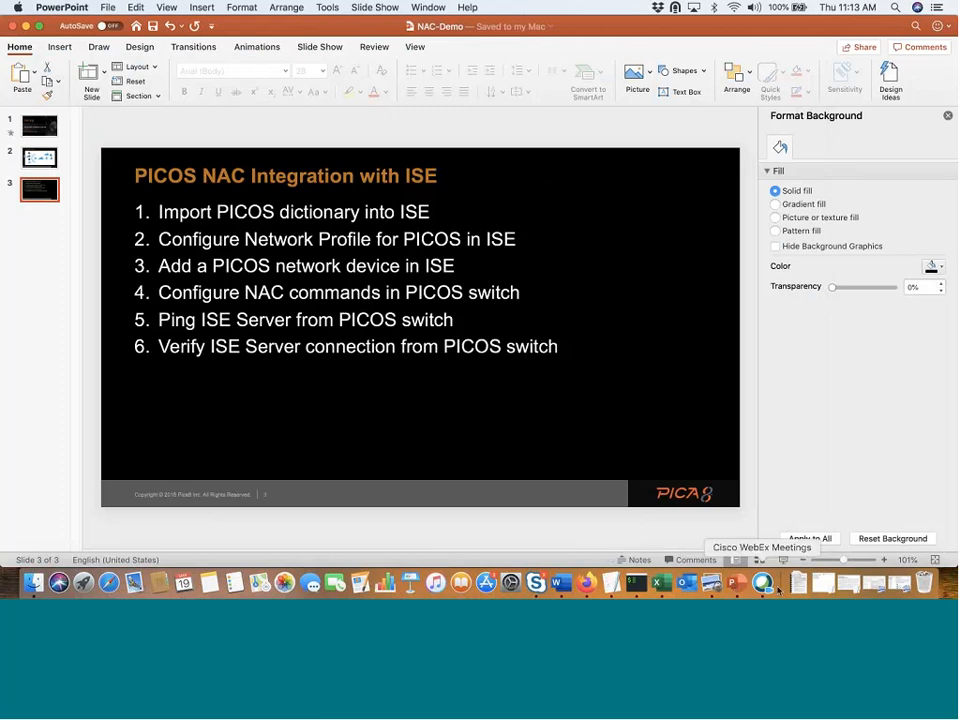
click(778, 590)
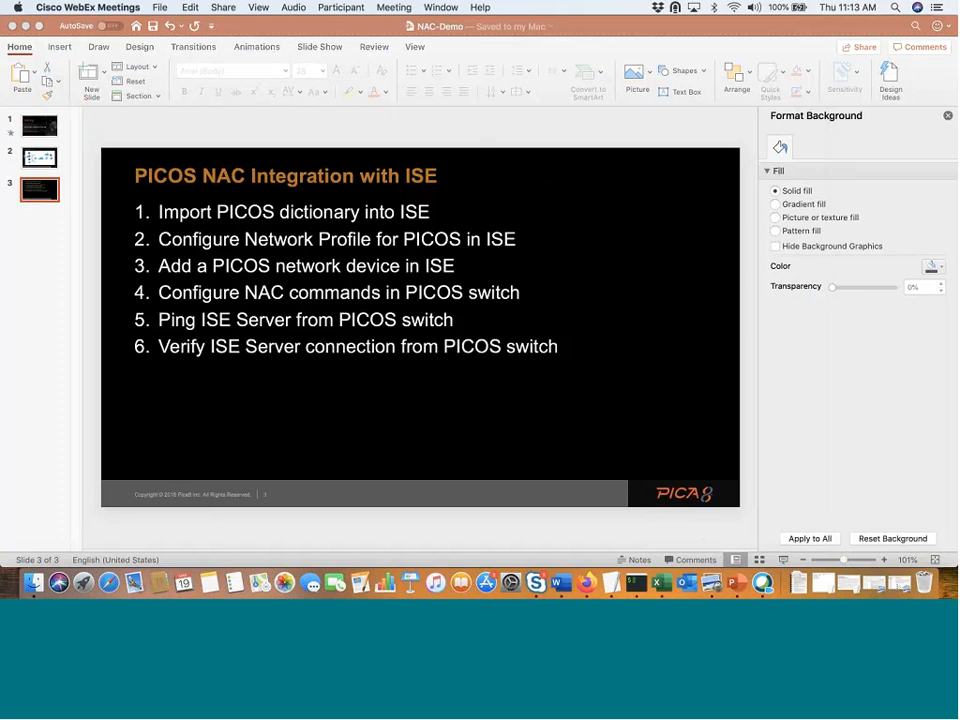